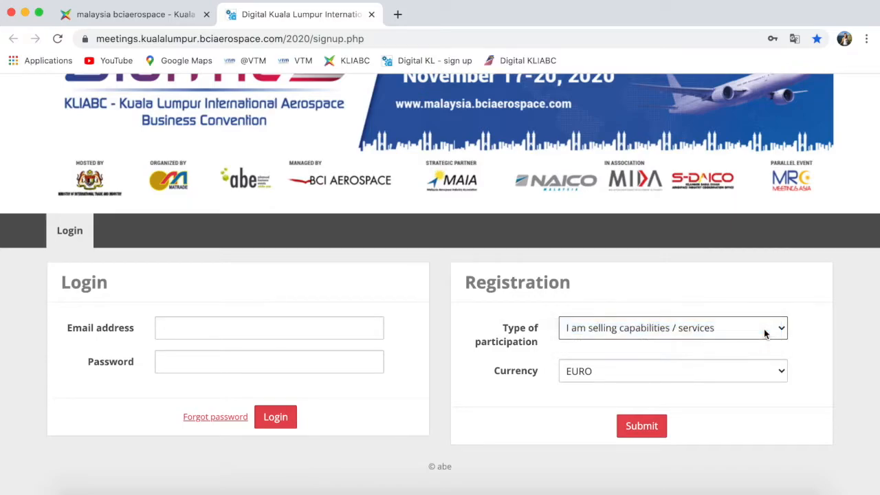
- Register as a seller of capabilities/services paying in EURO and submit the choice
click(777, 374)
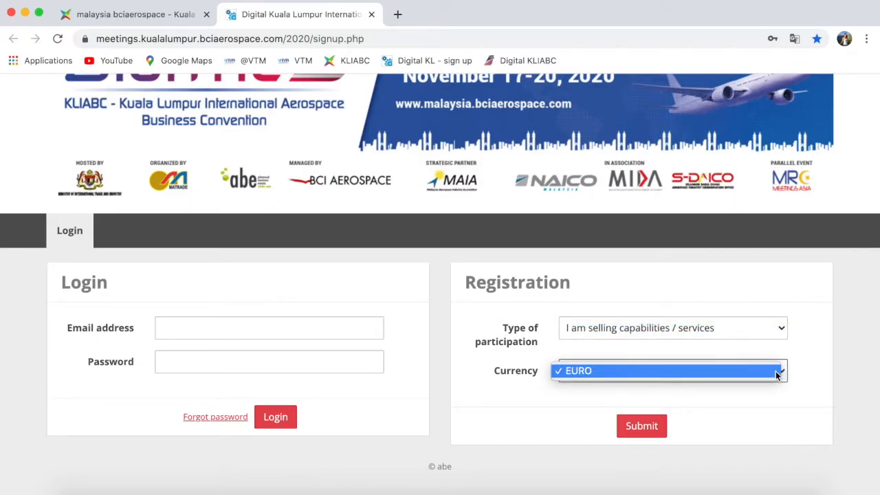
click(777, 374)
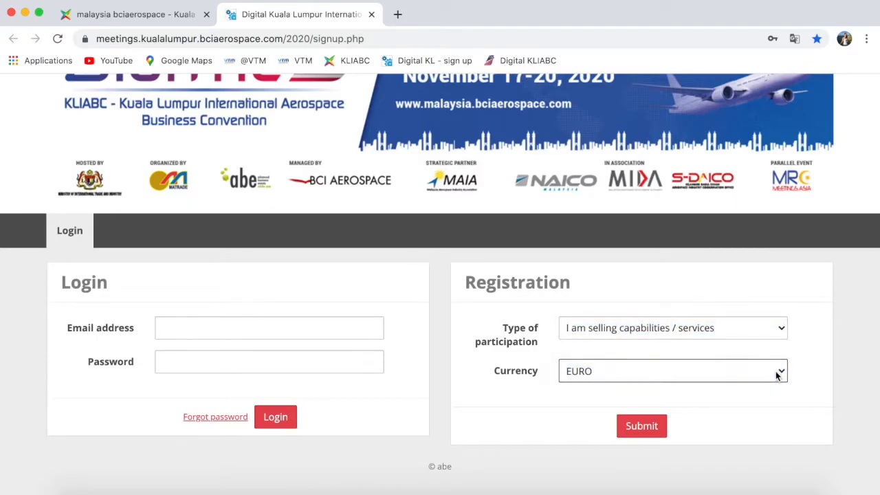
click(641, 428)
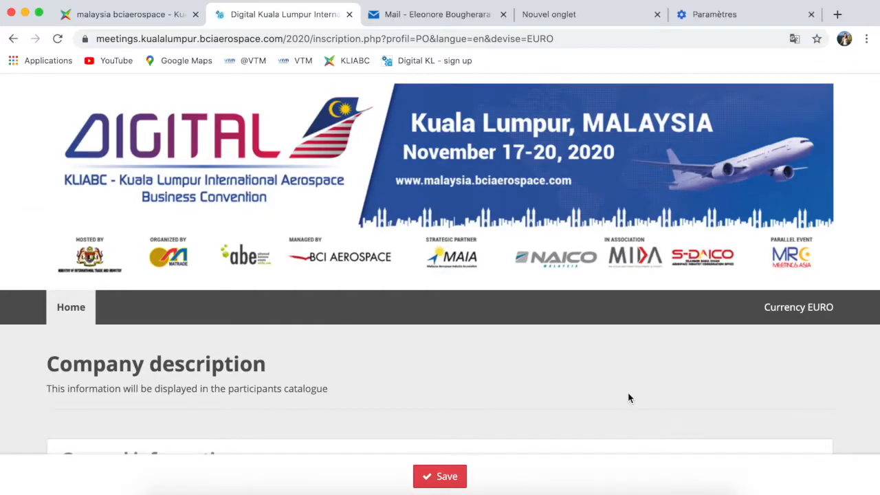
- Enter company name 'abe' with the company's street address, ZIP code and town
scroll(269, 350, down, 5)
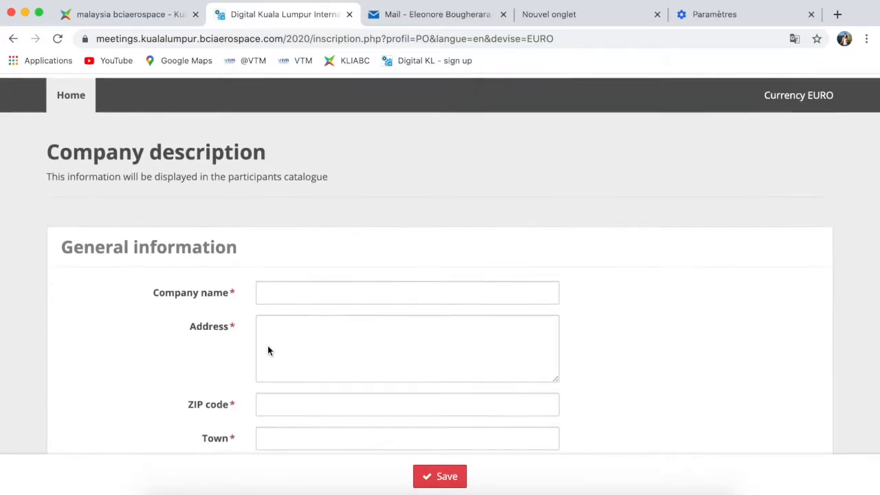
click(272, 295)
text(abe tutorial)
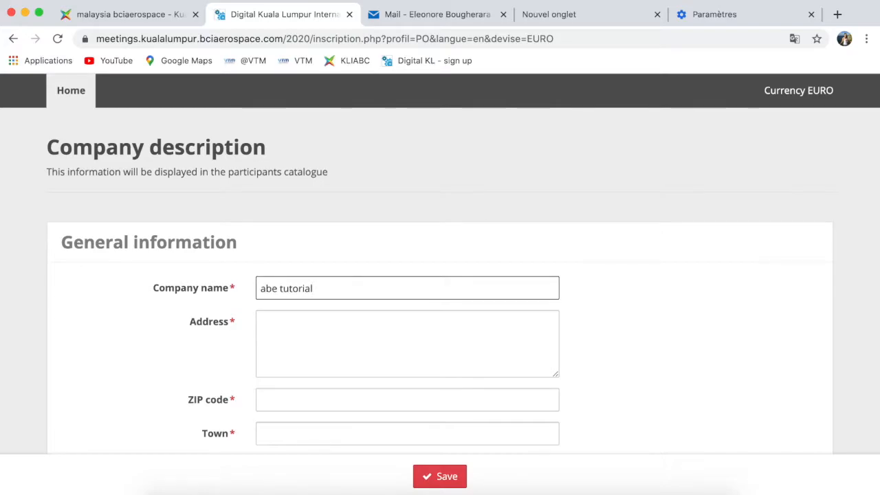
click(295, 340)
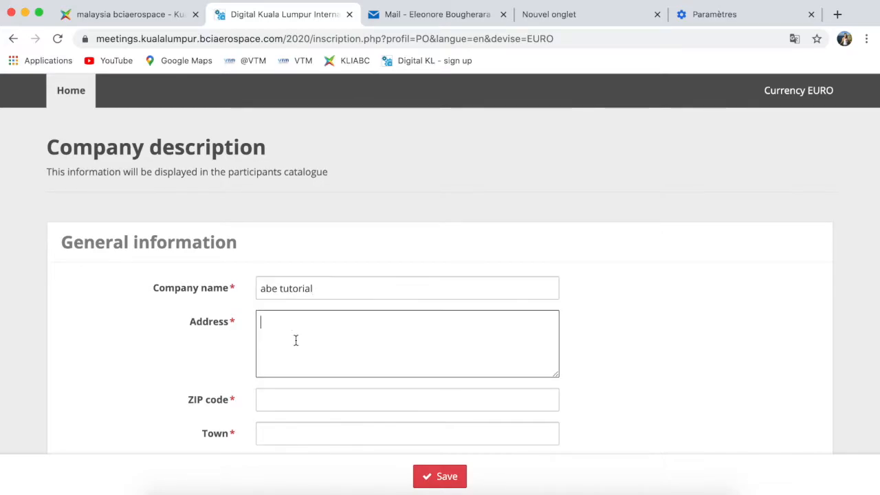
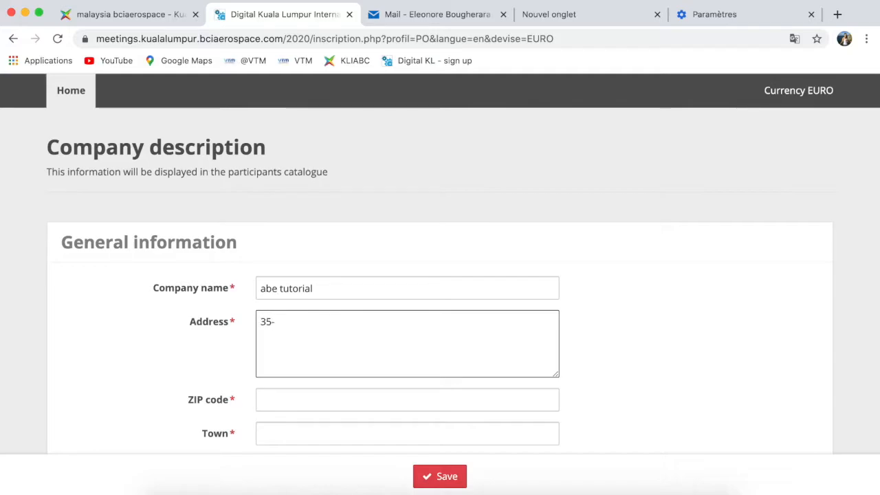
key(Tab)
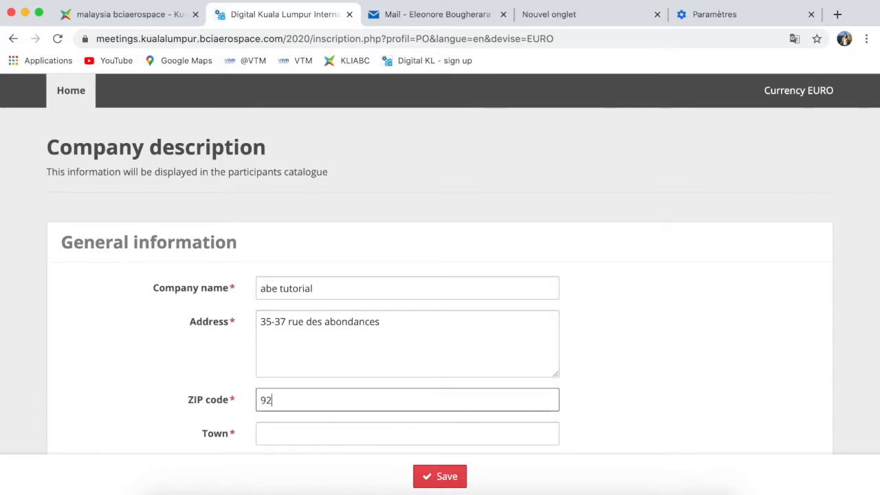
key(Tab)
key(BackSpace)
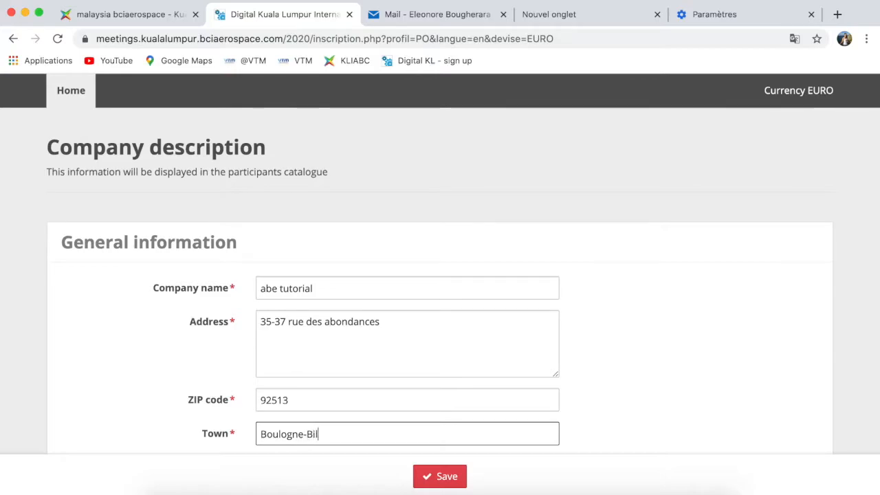
key(Tab)
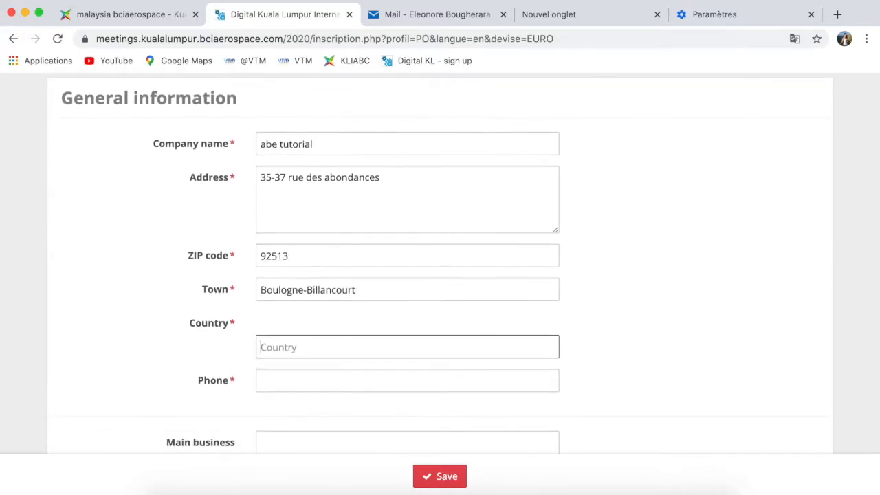
- Set country to FRANCE, add the phone, and describe the main business as matchmaking events organizer
text(FR)
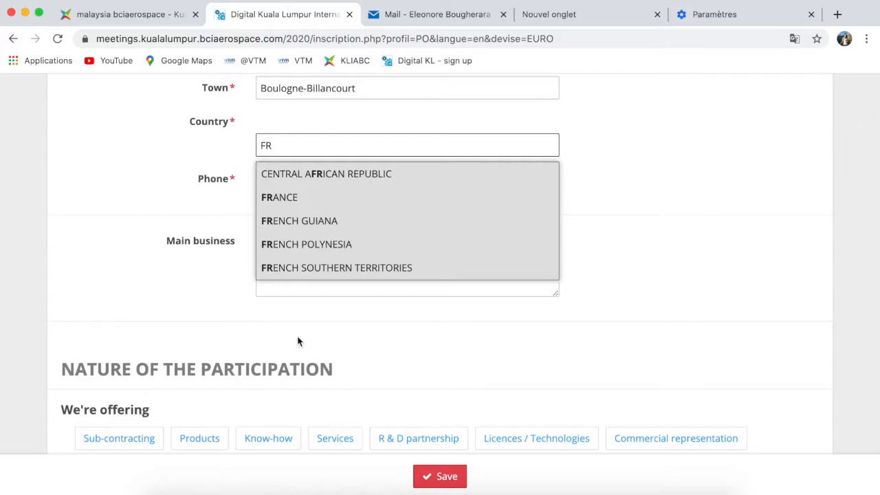
click(277, 198)
click(278, 180)
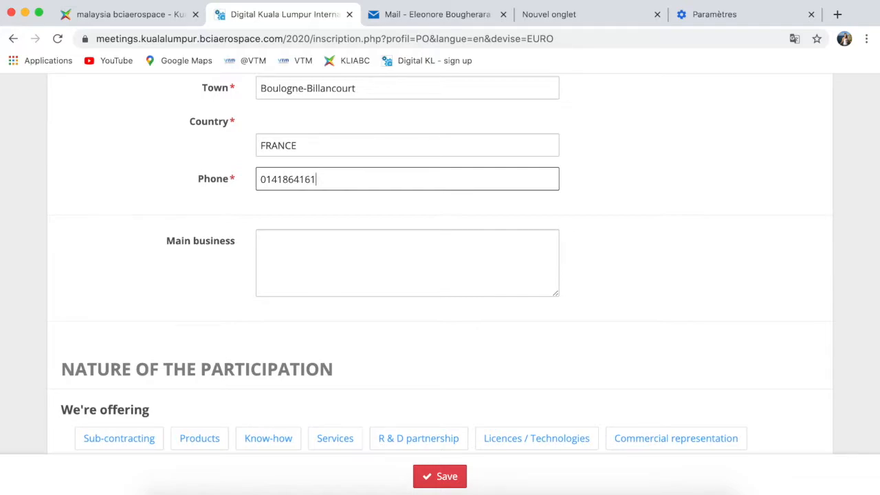
click(287, 266)
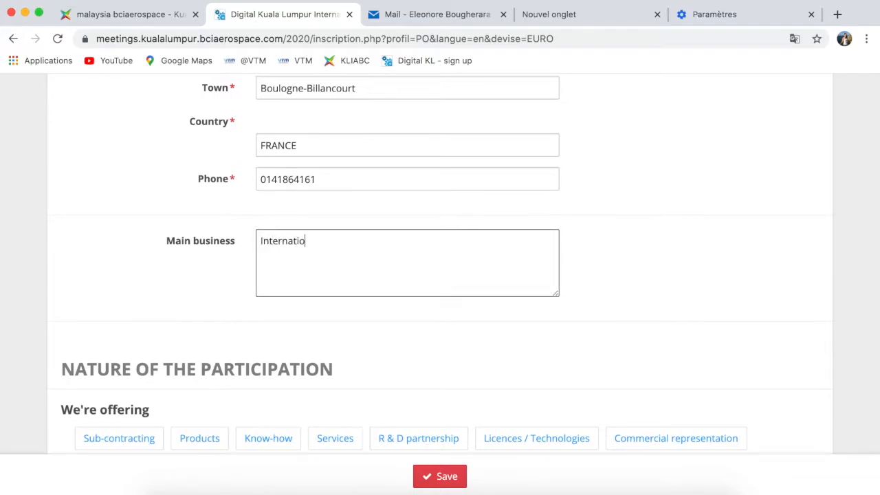
text(International organizer of matchmaking )
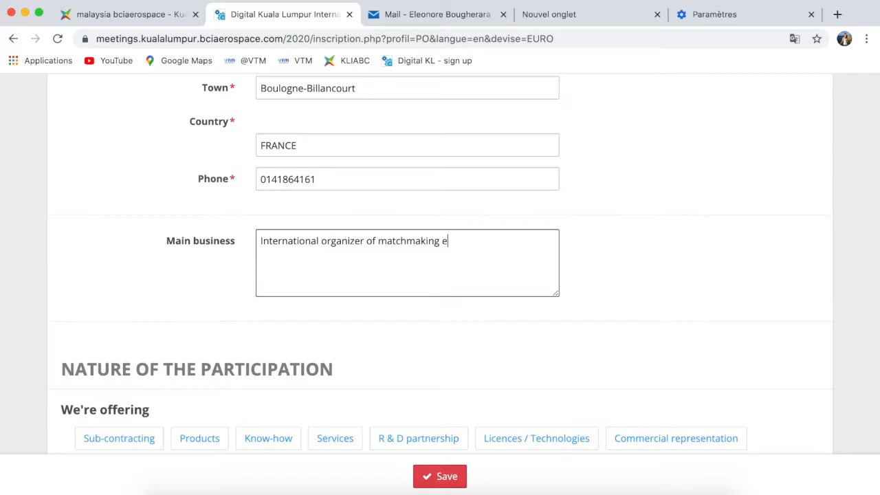
text(events for the indus)
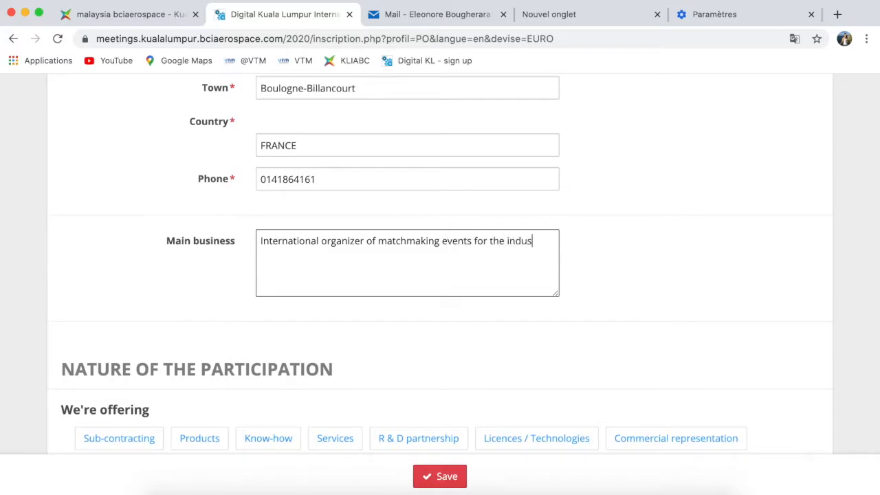
text(try)
- Mark Services as what the company is offering
scroll(288, 263, down, 5)
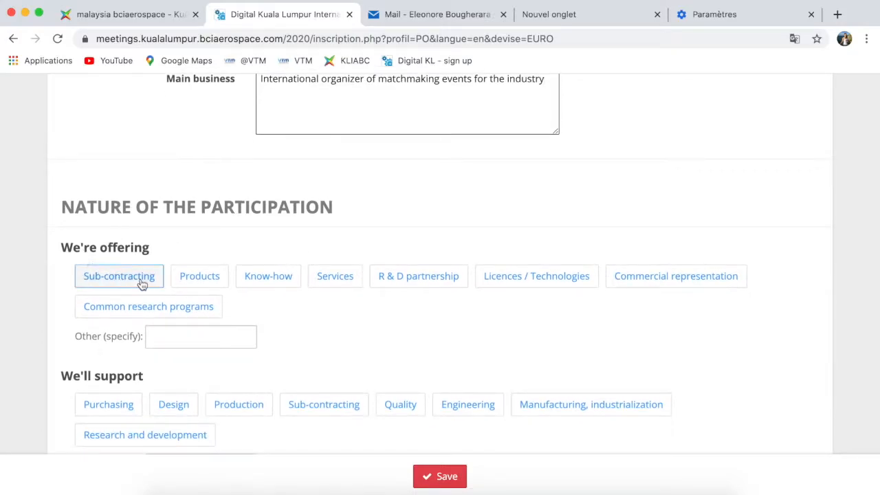
click(329, 283)
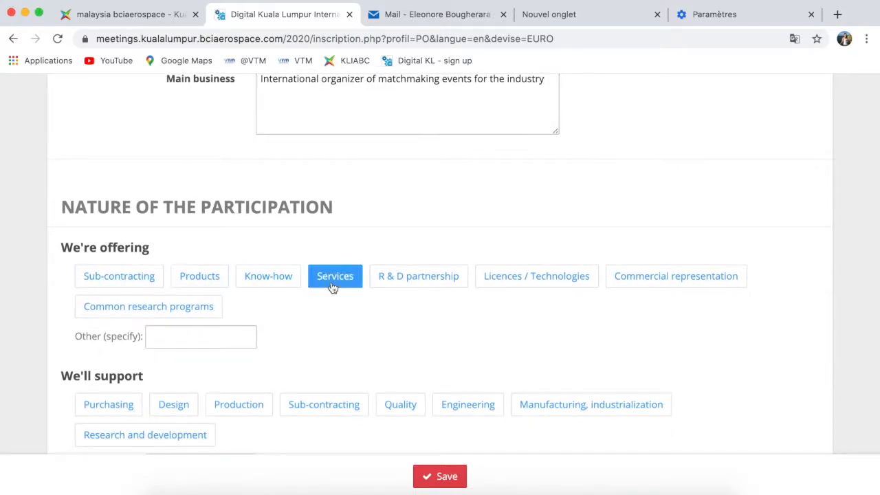
scroll(346, 324, down, 1)
scroll(346, 325, down, 5)
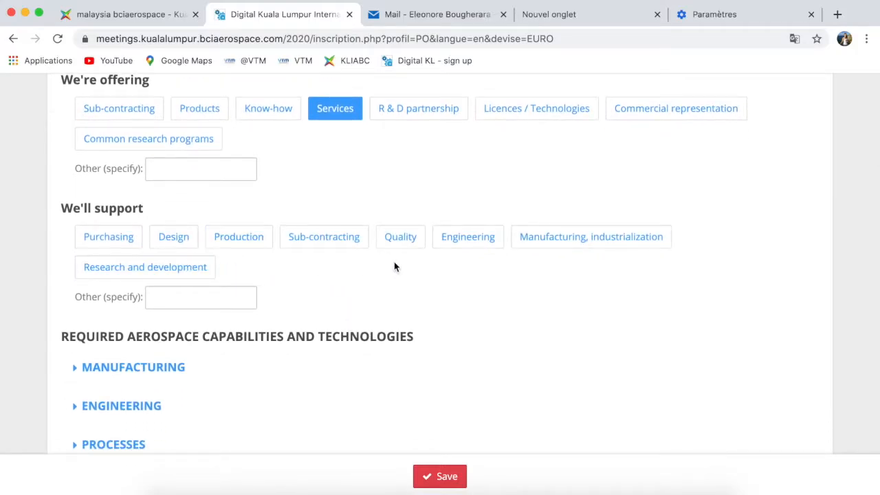
scroll(394, 265, down, 4)
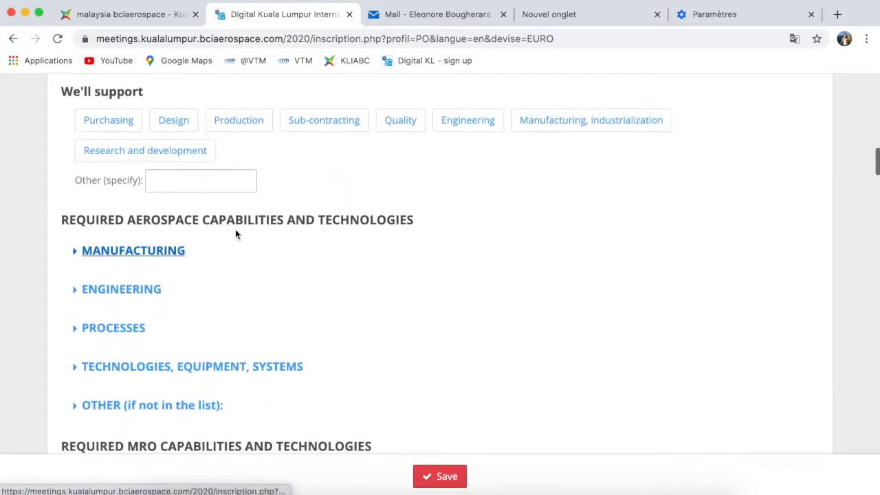
- Expand and collapse Manufacturing > Composites, then scroll down to the Profile administrator section
click(75, 255)
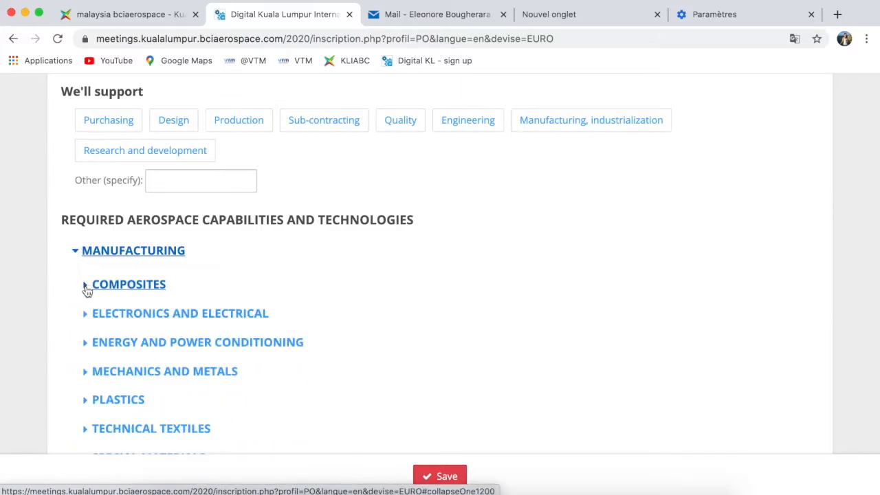
click(87, 290)
scroll(88, 290, down, 3)
scroll(87, 290, down, 2)
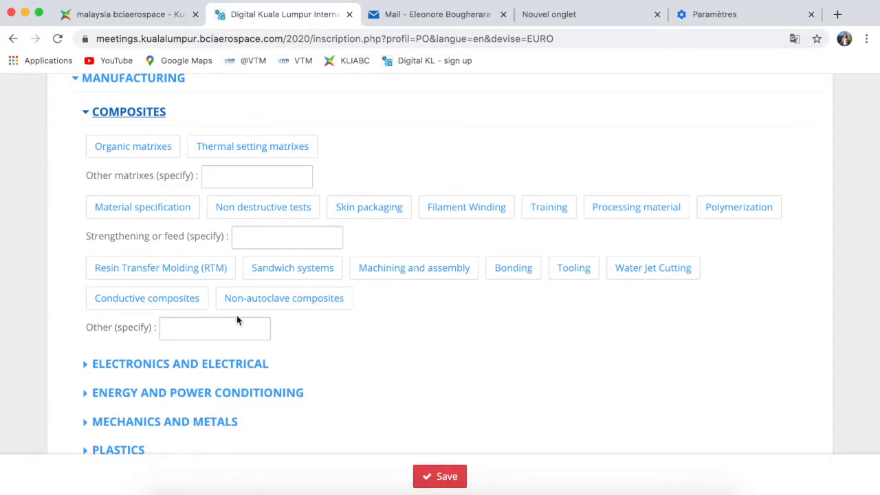
click(86, 116)
click(75, 87)
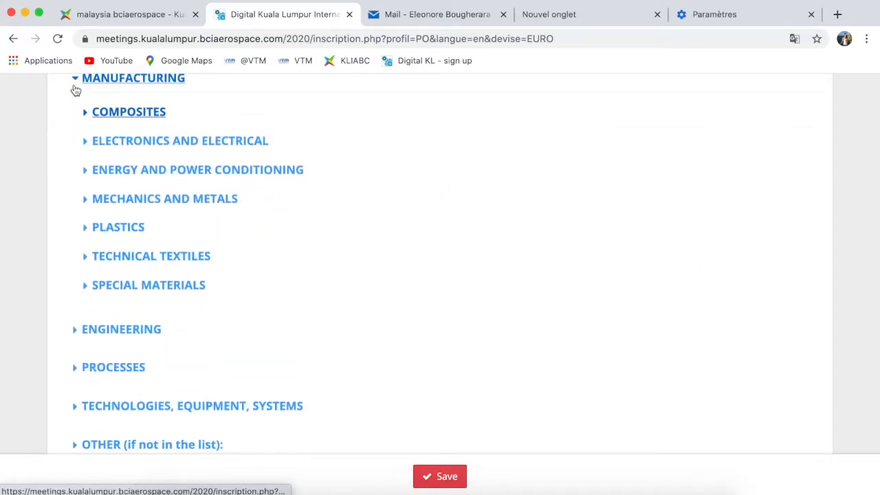
scroll(269, 189, up, 2)
scroll(270, 190, down, 6)
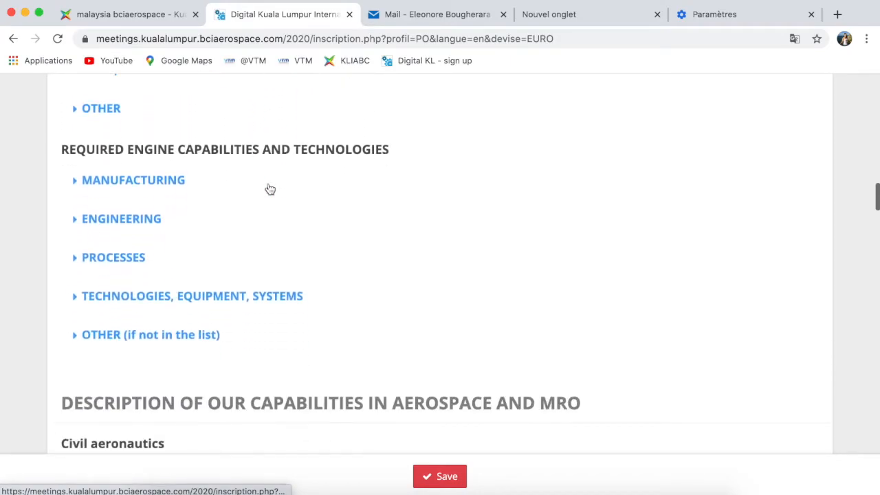
scroll(270, 189, down, 4)
scroll(269, 187, down, 6)
scroll(268, 188, down, 7)
scroll(269, 188, down, 4)
scroll(268, 182, down, 4)
scroll(268, 183, down, 10)
scroll(268, 183, down, 10)
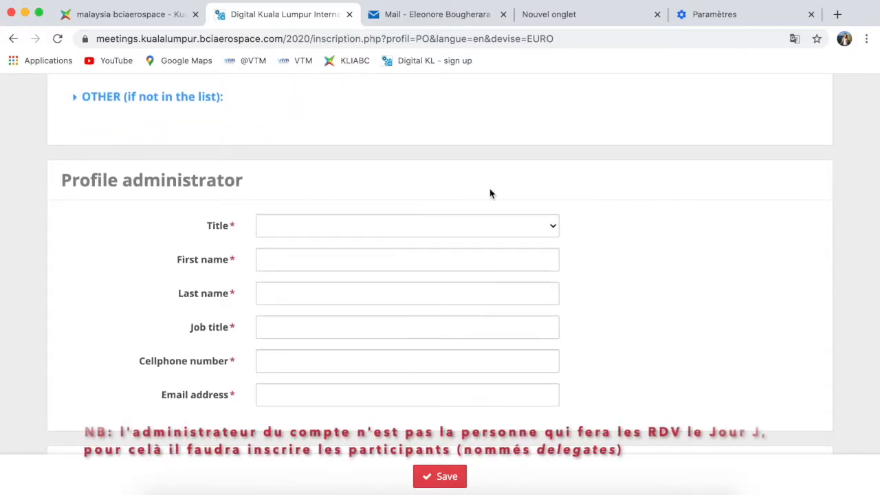
- Set the administrator's title to Ms and enter their first and last name
click(552, 227)
click(510, 241)
click(484, 256)
key(Tab)
- Enter the job title 'Marketing & Communications', fixing the doubled n
key(Tab)
text(Marketing & Communnications)
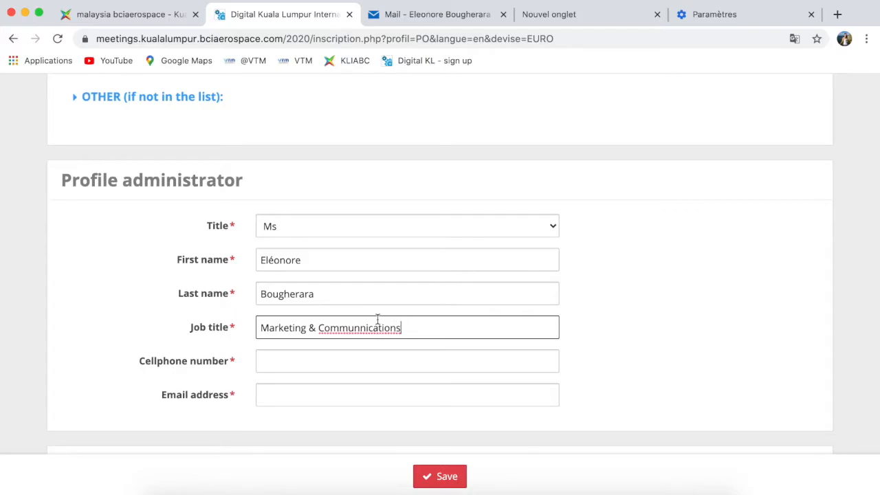
click(364, 327)
key(BackSpace)
click(412, 329)
- Fill in the administrator's cellphone number and e-mail address
click(380, 363)
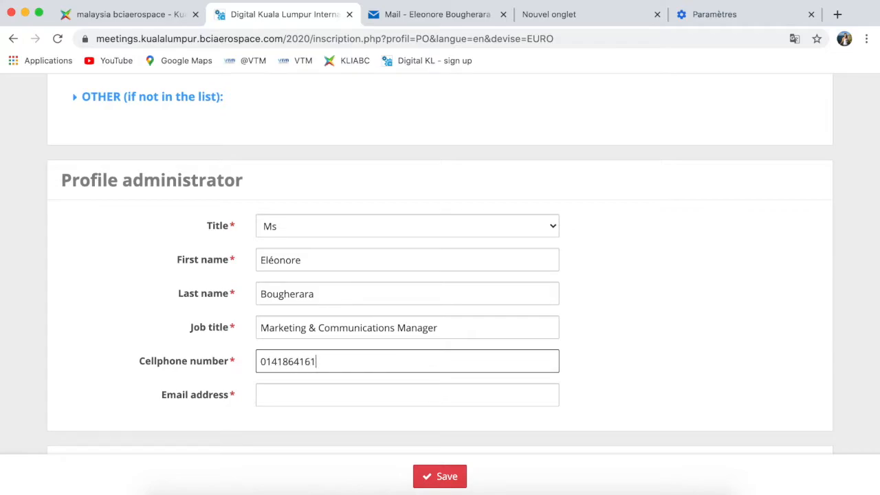
scroll(366, 349, down, 2)
click(344, 334)
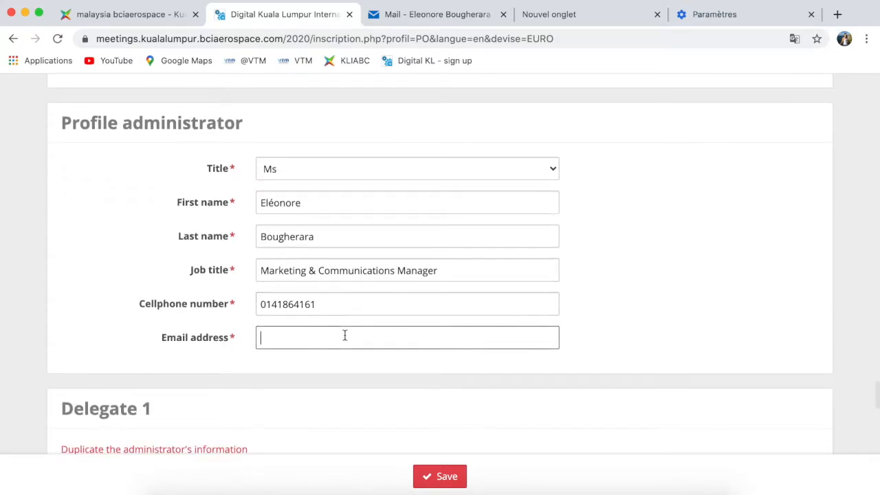
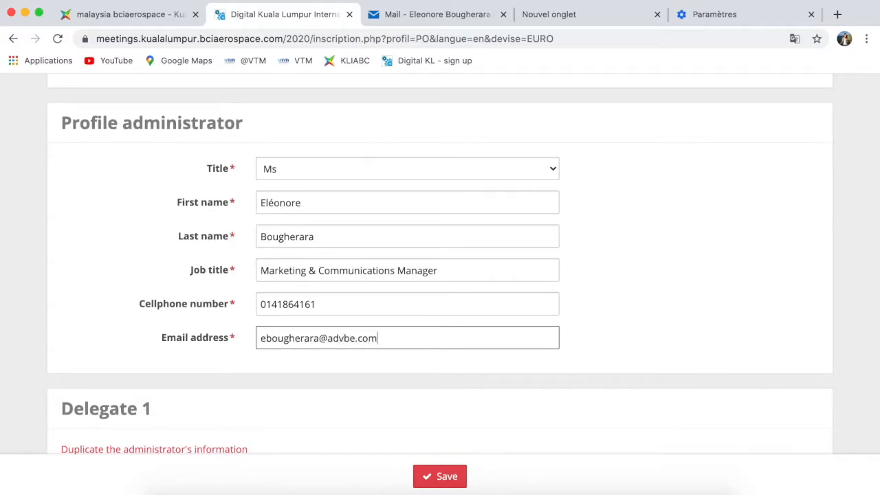
scroll(440, 265, down, 5)
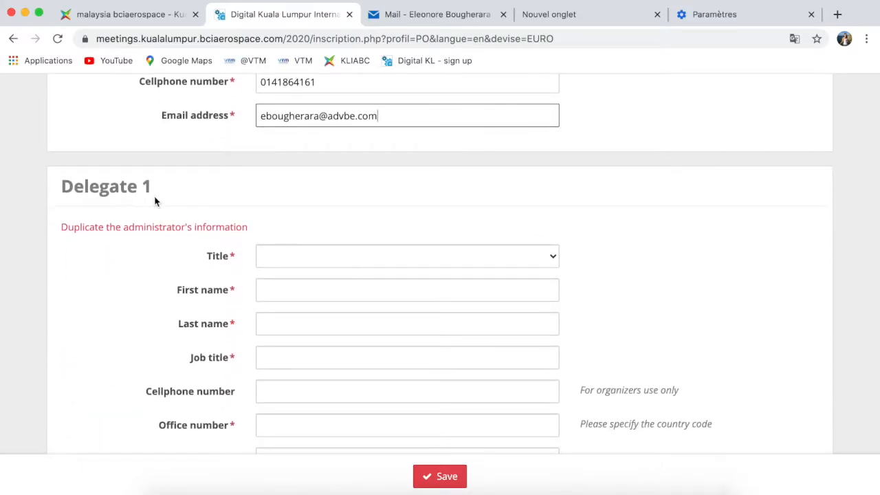
- Copy the administrator's details into Delegate 1, moving the phone to Office number
click(113, 227)
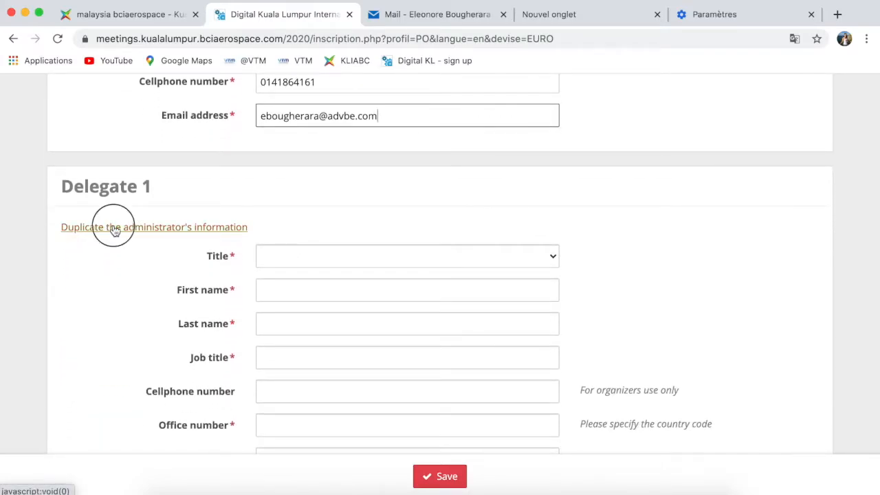
scroll(382, 275, down, 3)
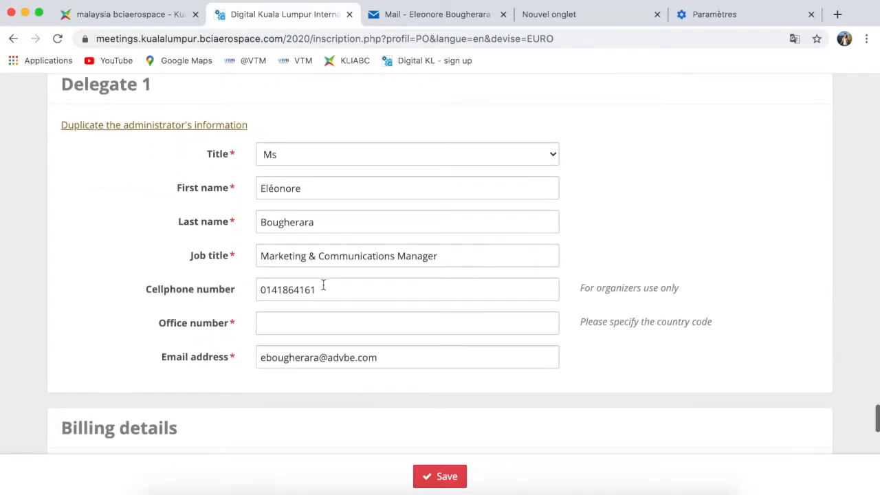
drag(323, 284, 247, 288)
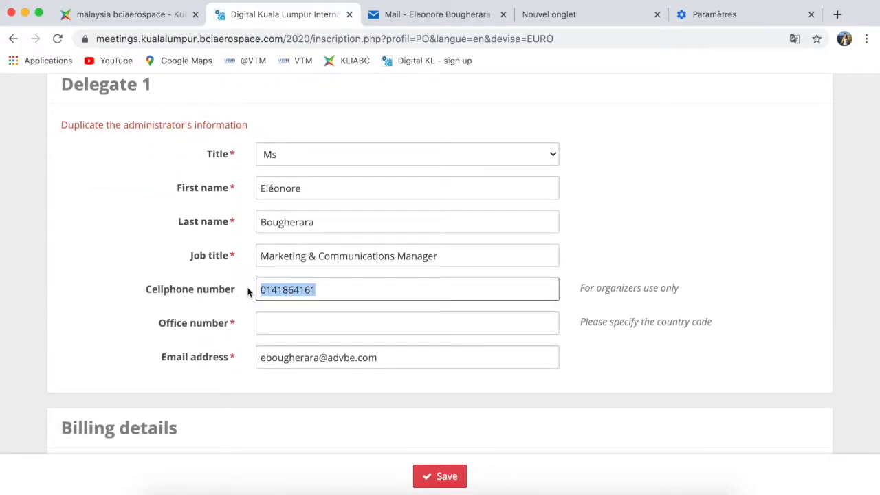
key(BackSpace)
click(266, 328)
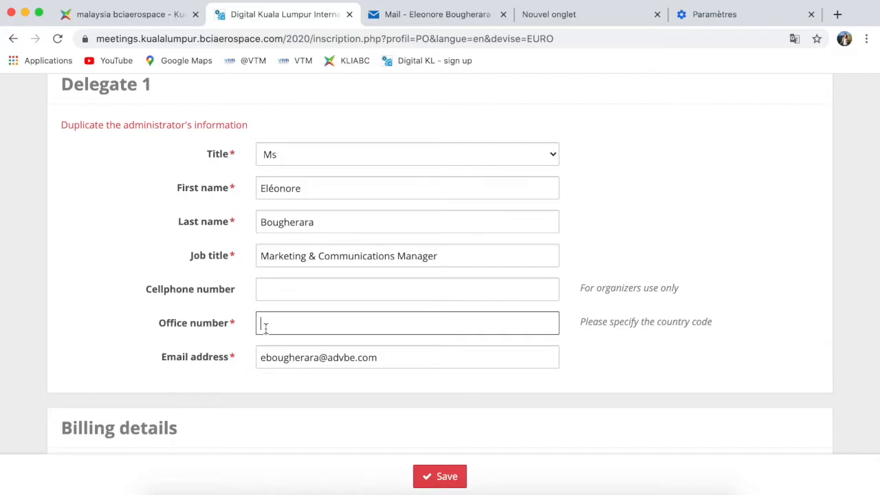
click(283, 324)
key(BackSpace)
scroll(429, 320, down, 5)
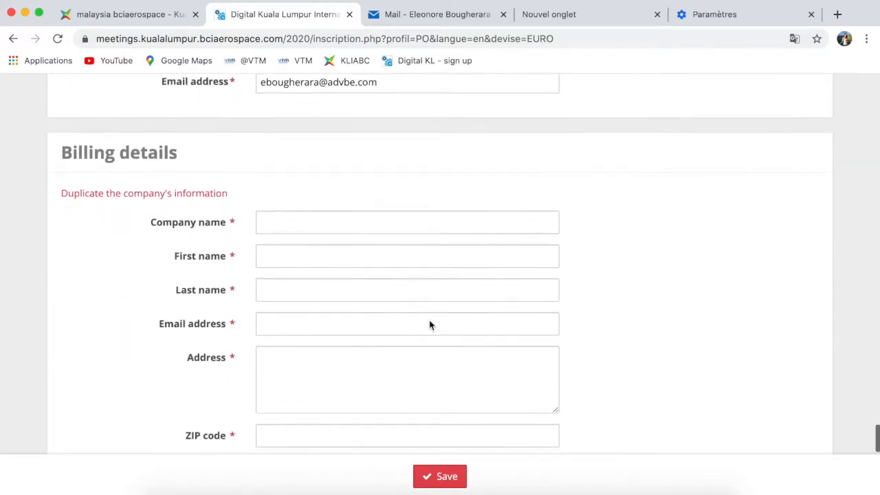
- Copy the company's information into billing and fill the tax ID and VAT fields
click(130, 185)
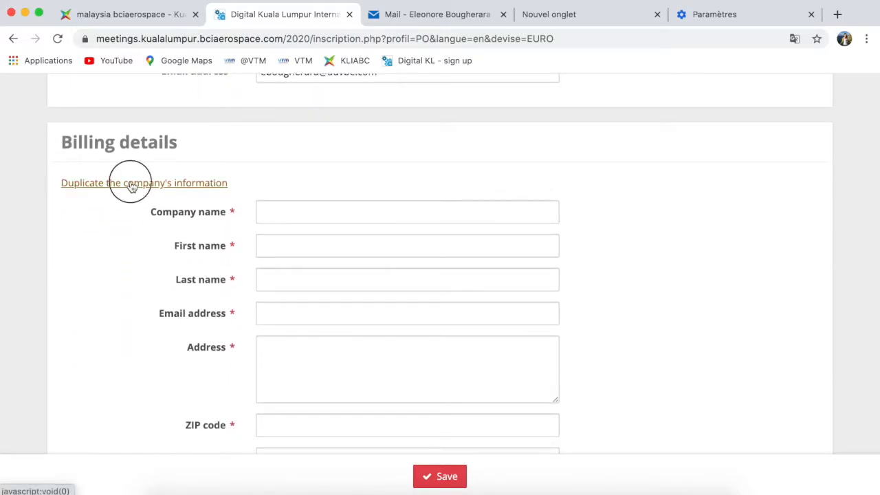
scroll(402, 264, down, 3)
scroll(402, 264, down, 5)
click(362, 260)
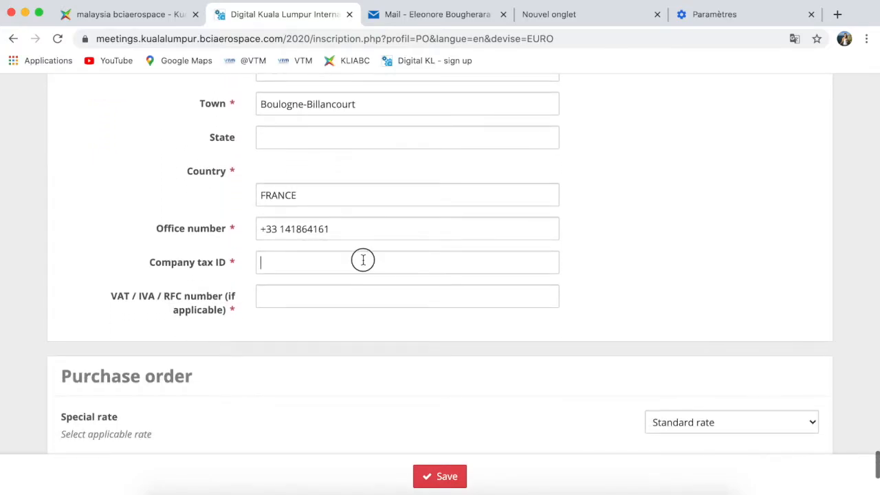
key(Tab)
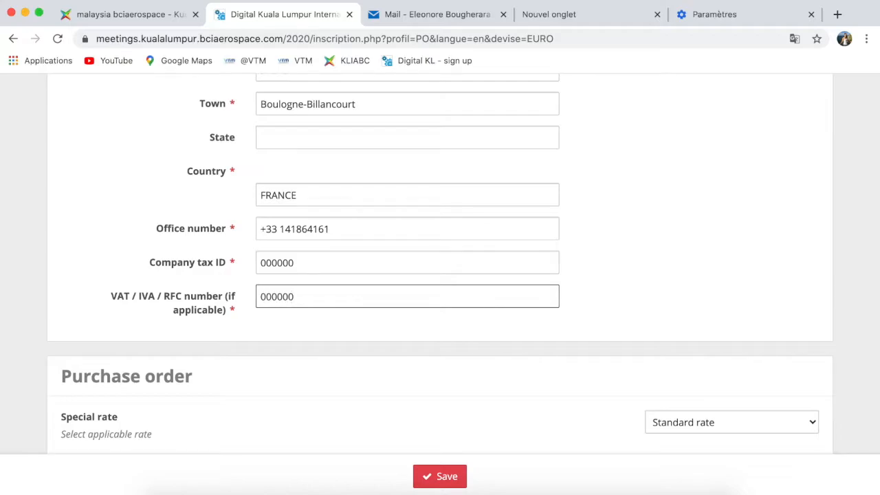
scroll(363, 265, down, 4)
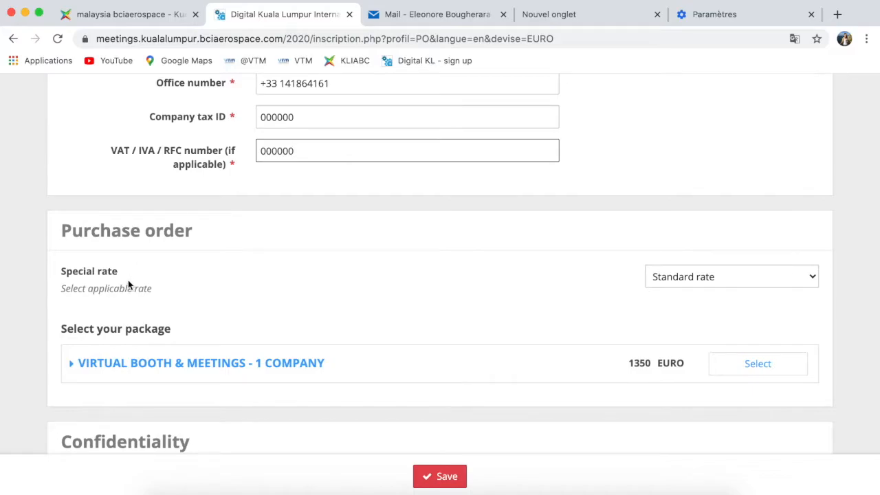
- Keep Standard rate and select the VIRTUAL BOOTH & MEETINGS - 1 COMPANY package at 1350 EURO
click(814, 278)
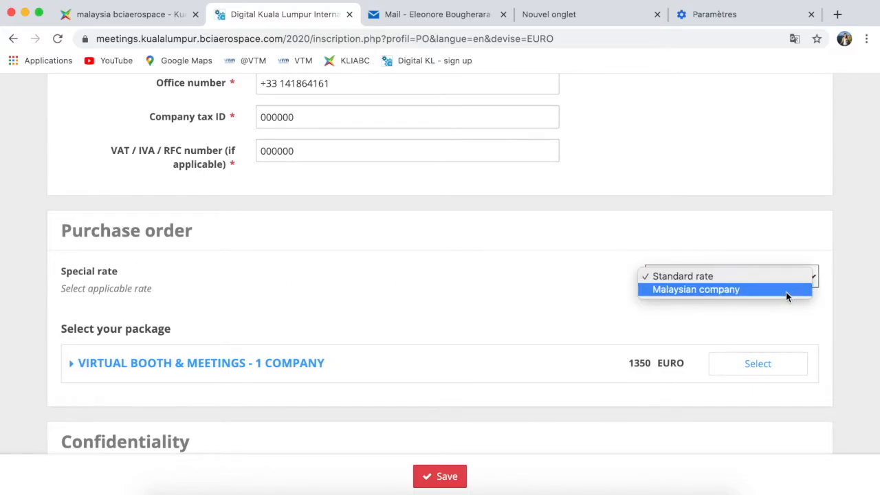
click(785, 277)
scroll(387, 294, down, 3)
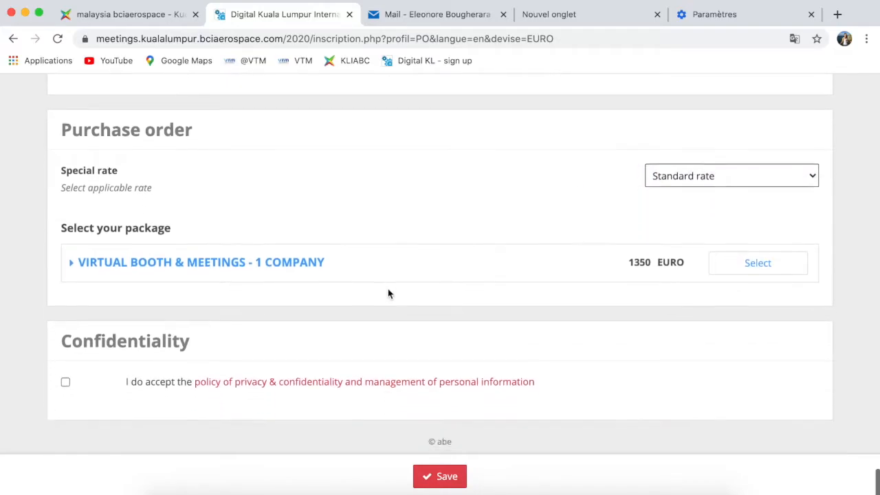
click(72, 264)
scroll(207, 322, down, 3)
scroll(207, 322, down, 3)
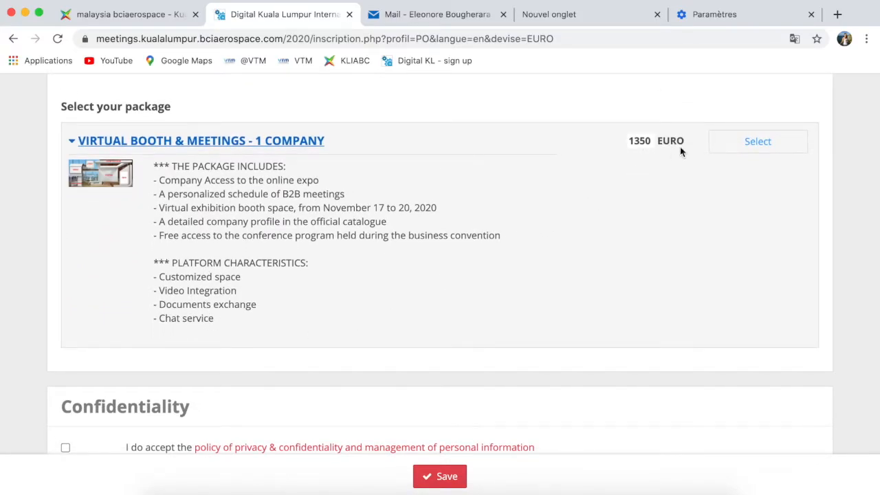
click(726, 147)
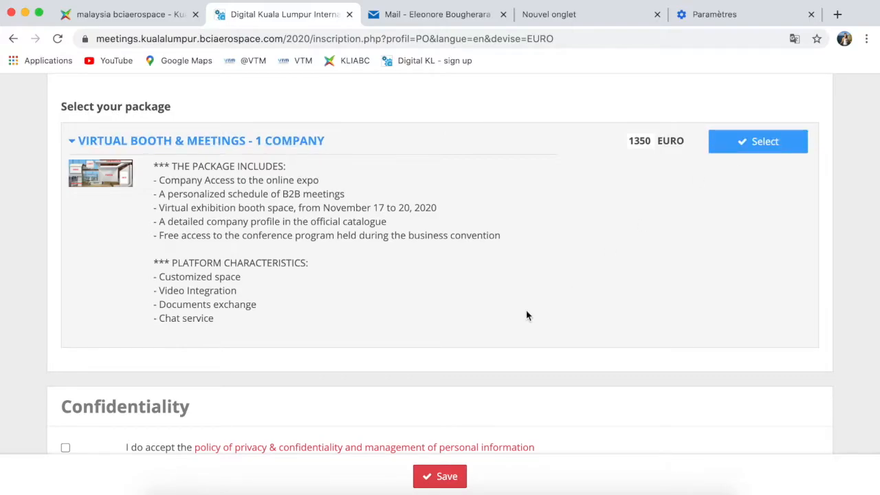
scroll(527, 316, down, 2)
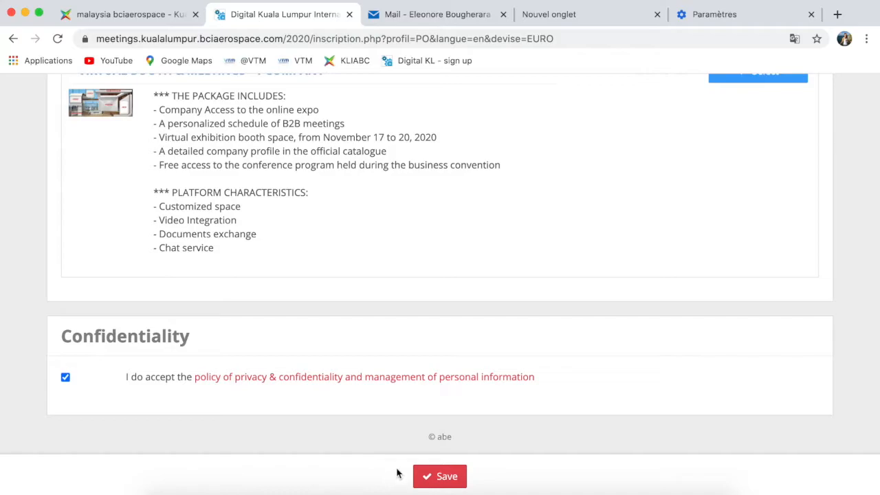
- Save the registration and download the purchase order PDF (1350 EURO, 810 EURO down-payment)
click(438, 476)
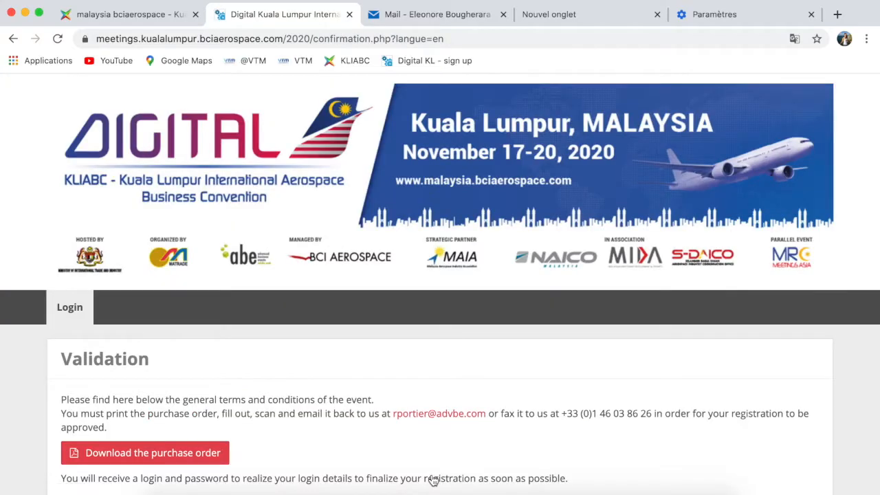
scroll(419, 437, down, 3)
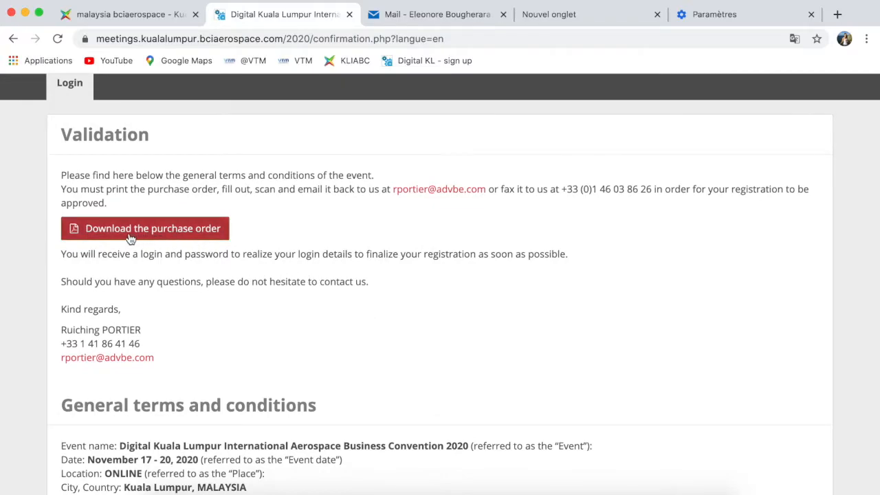
click(130, 238)
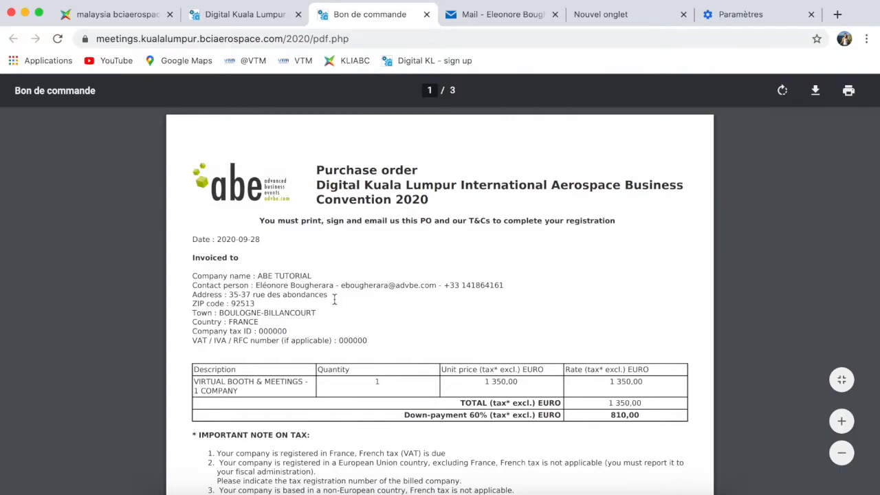
scroll(334, 298, down, 3)
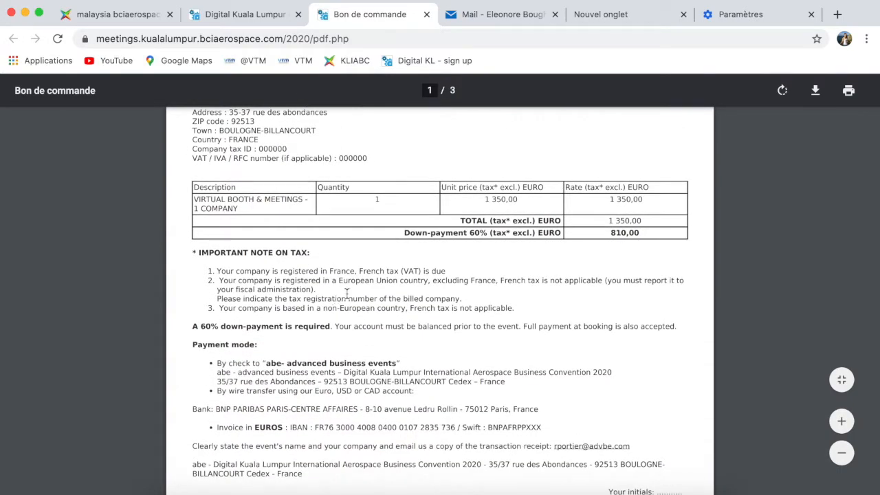
scroll(358, 292, down, 3)
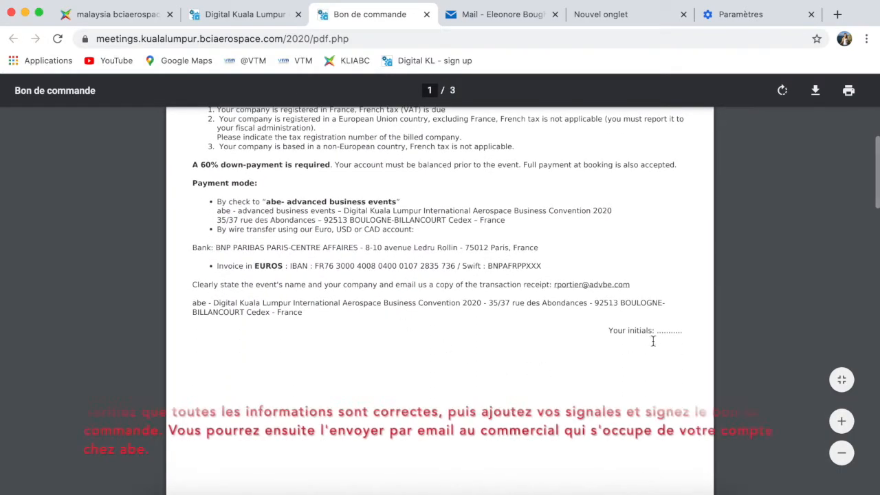
scroll(385, 358, down, 1)
scroll(384, 354, down, 6)
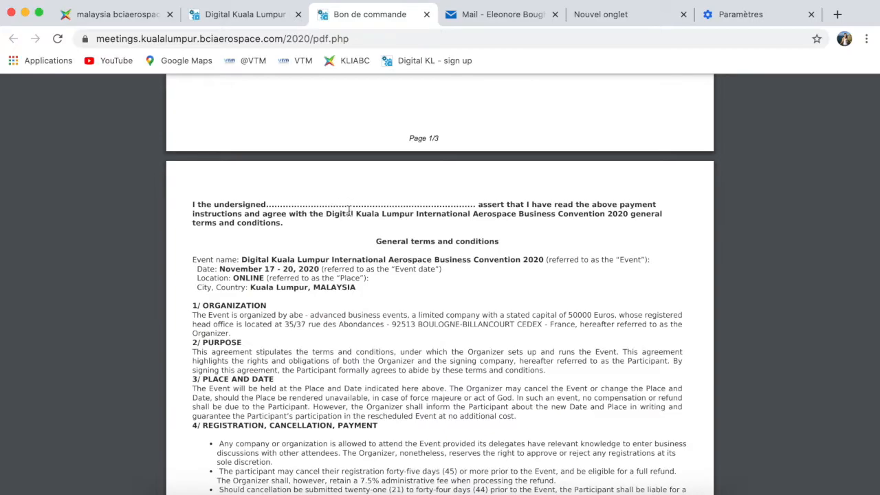
scroll(313, 321, down, 10)
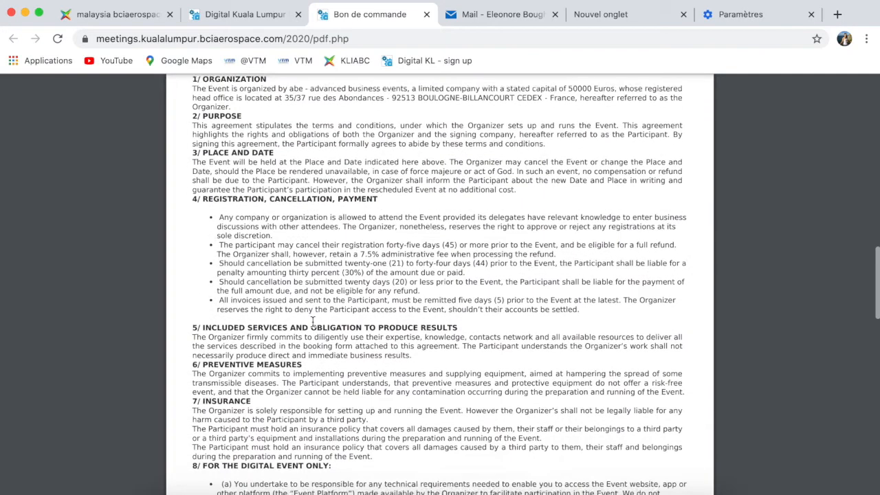
scroll(313, 321, down, 10)
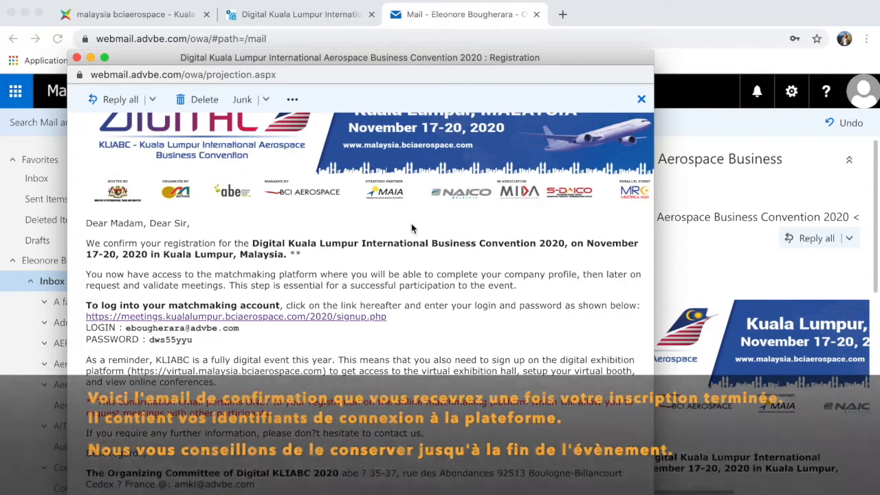
- Scroll the confirmation email to the login details and select the account password
scroll(321, 211, up, 2)
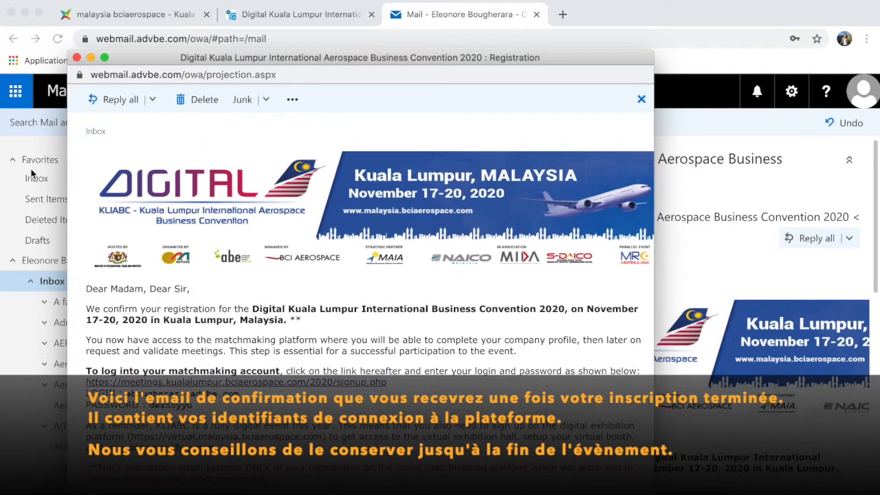
scroll(119, 297, down, 2)
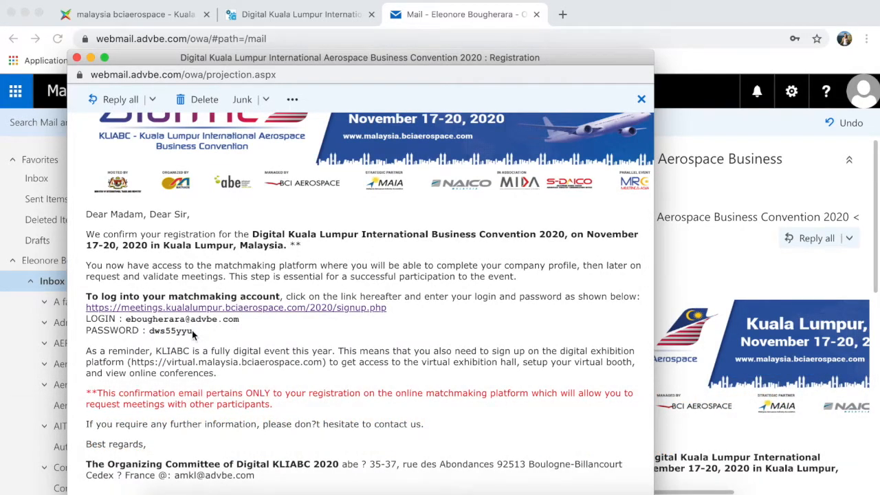
drag(193, 332, 180, 332)
- Sign in through the event site's MEMBER AREA with the new account's password
click(126, 19)
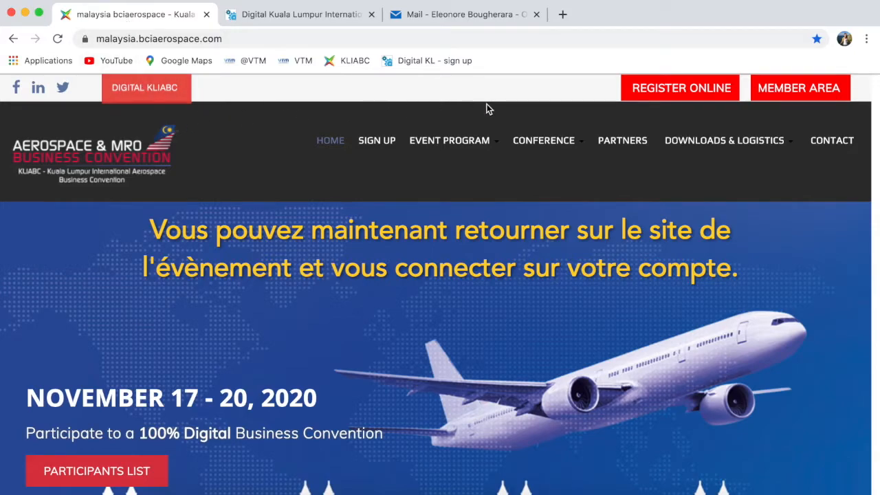
click(778, 94)
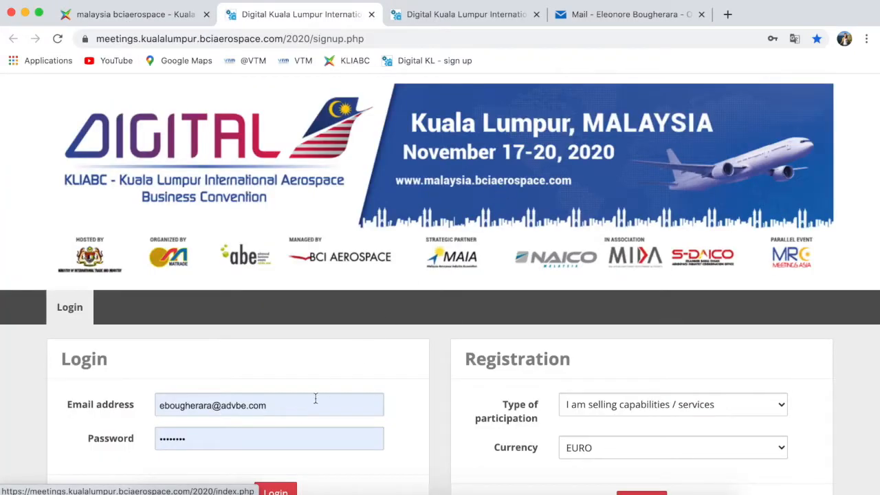
click(257, 433)
text(•••••)
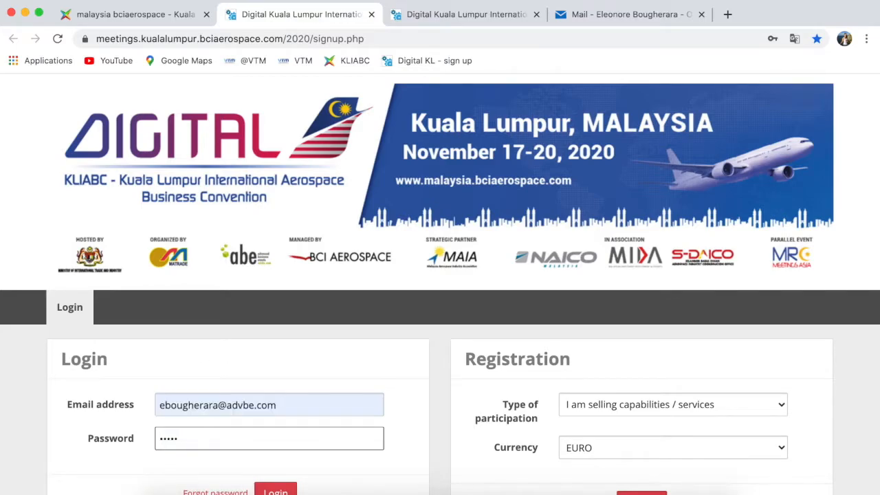
key(BackSpace)
key(BackSpace)
text(••••••••)
scroll(323, 437, down, 2)
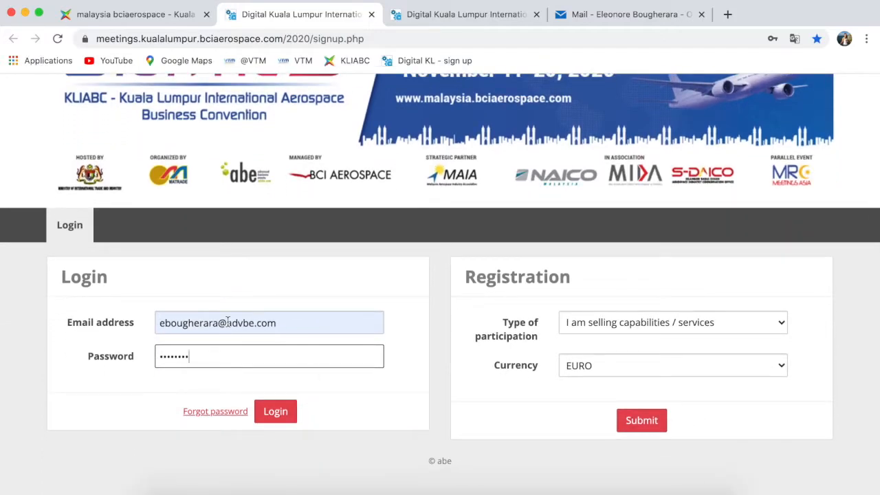
click(272, 411)
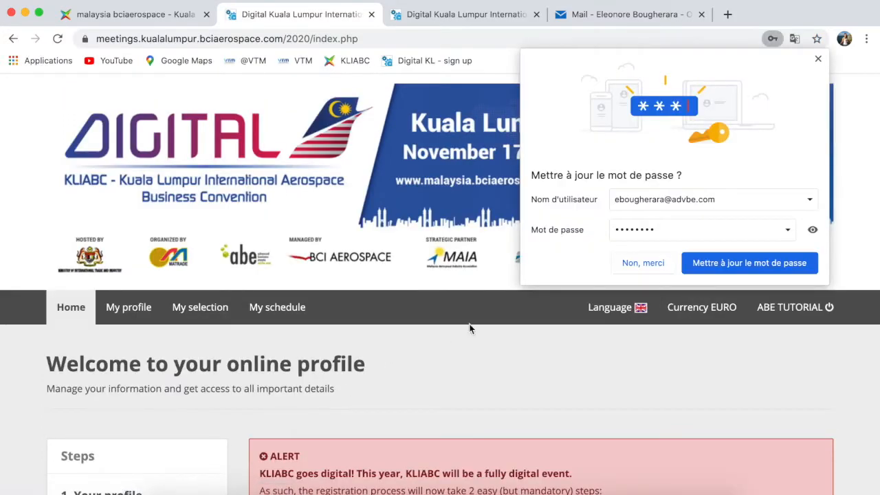
- Decline Chrome's password-update prompt and scroll to the Summary and Important dates sections
click(703, 265)
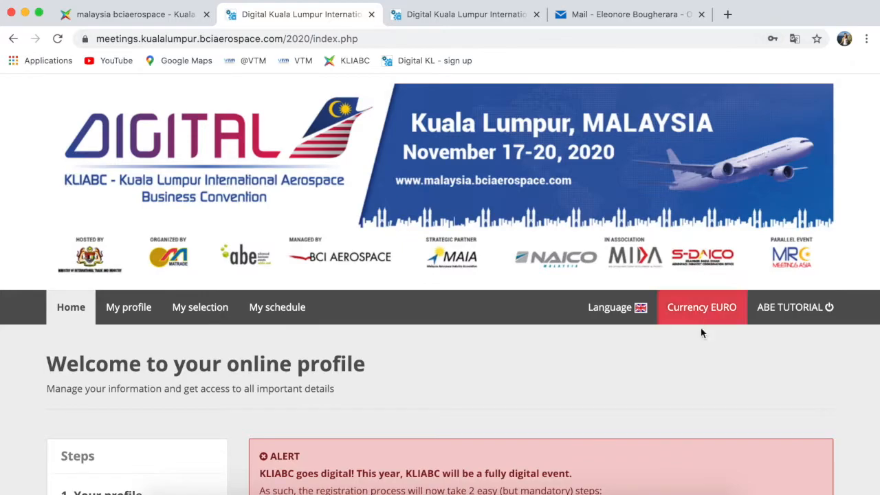
scroll(656, 359, down, 2)
scroll(656, 362, down, 4)
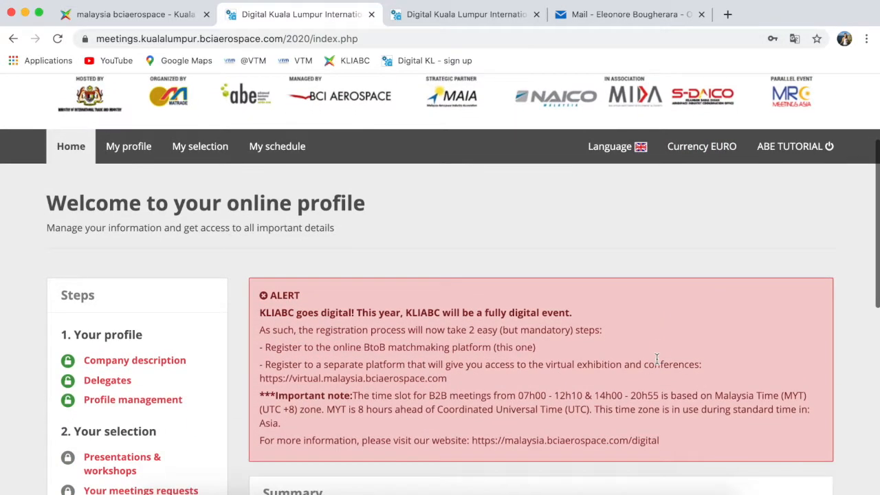
scroll(657, 358, down, 2)
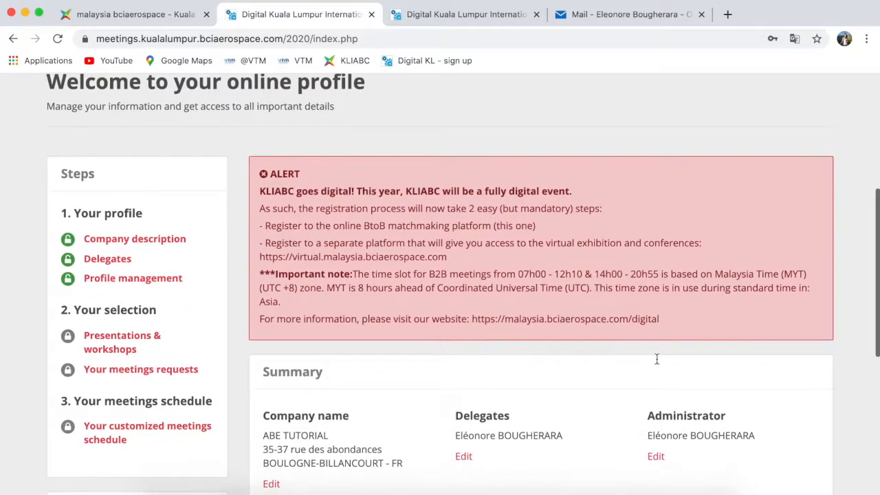
scroll(656, 358, down, 4)
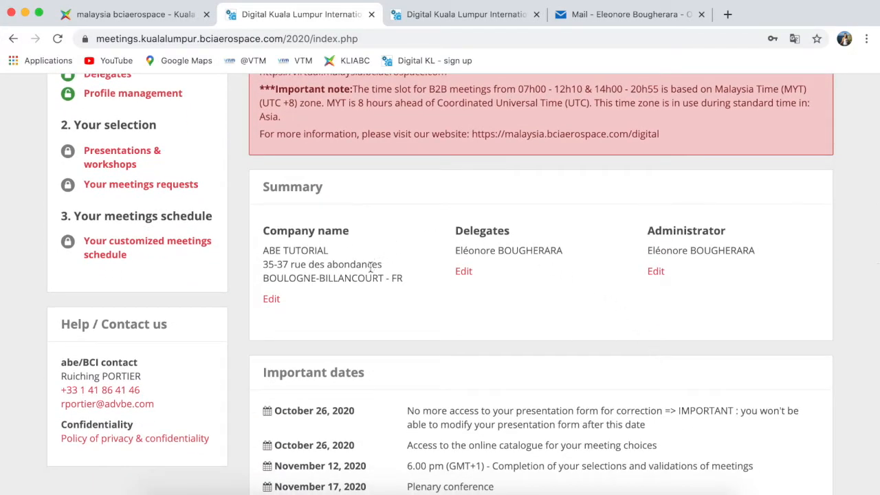
scroll(284, 231, down, 3)
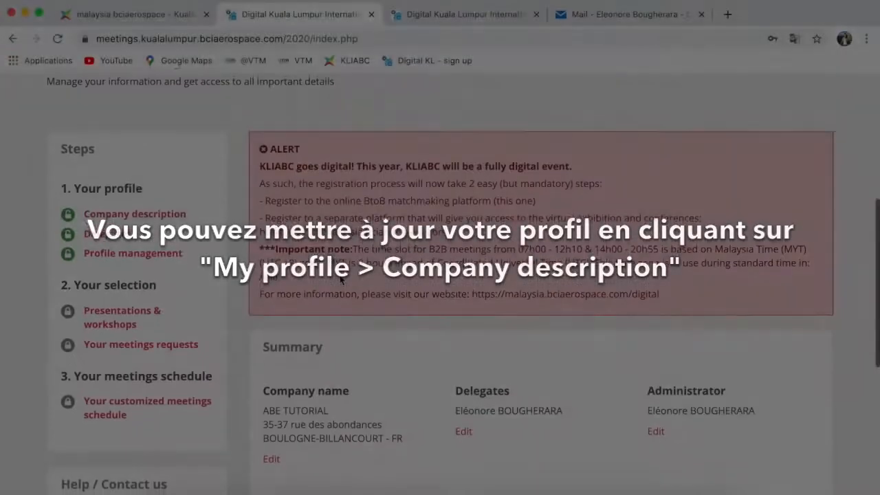
scroll(238, 246, up, 3)
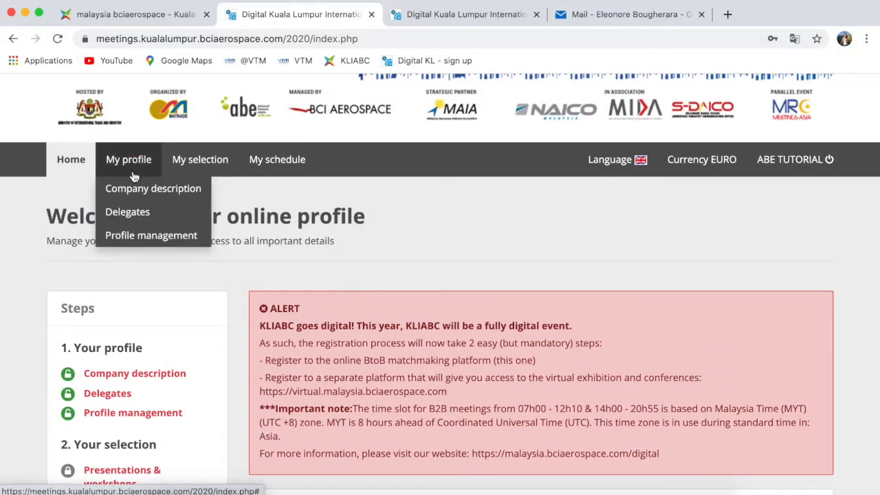
click(143, 192)
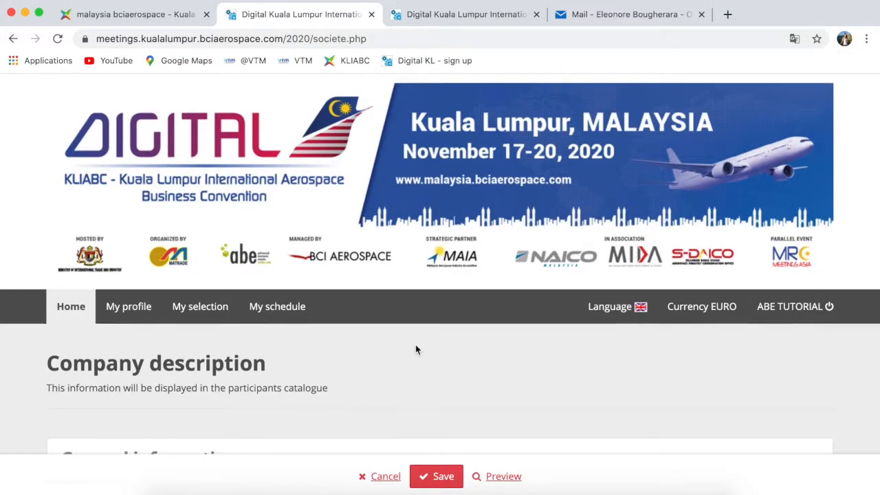
scroll(416, 345, down, 2)
scroll(415, 350, down, 4)
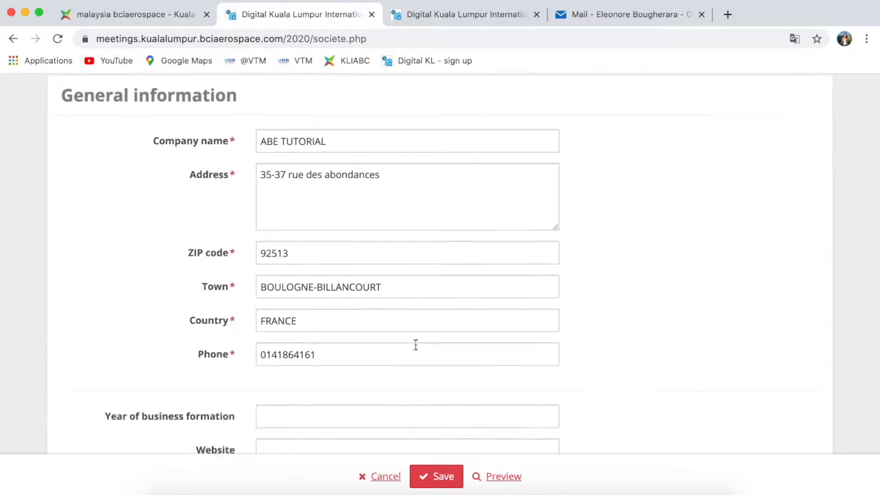
scroll(416, 350, down, 3)
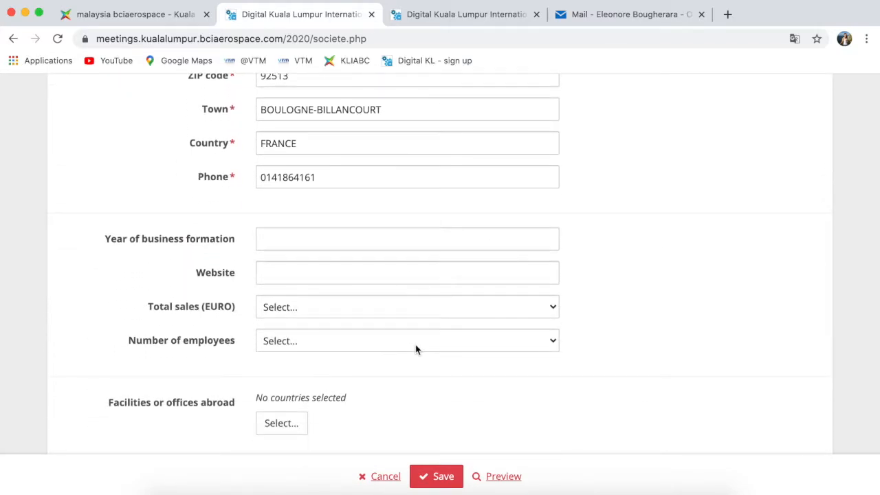
click(333, 271)
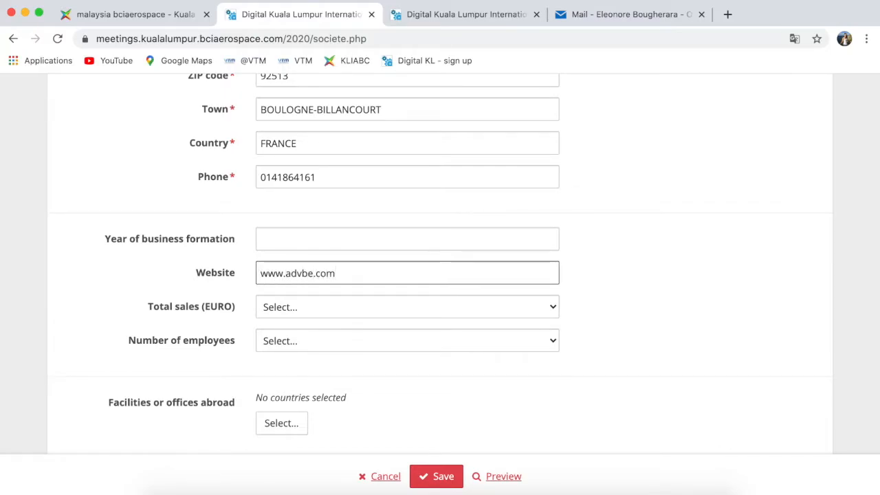
scroll(440, 261, down, 5)
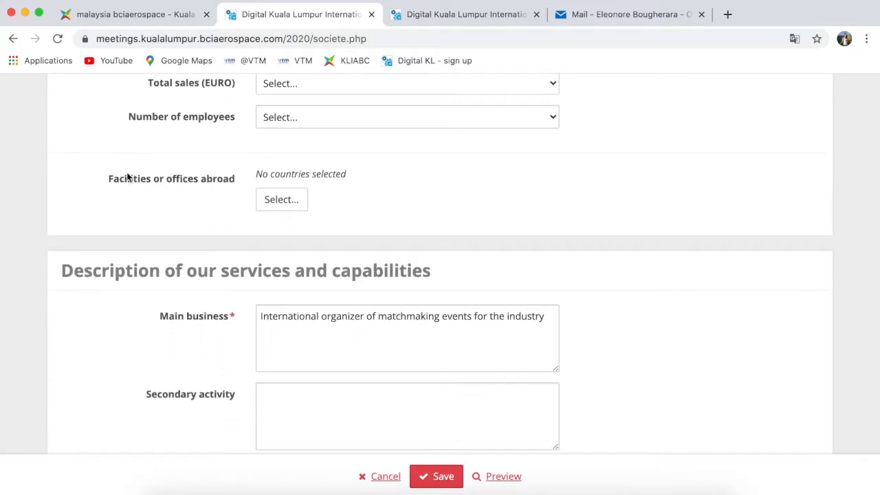
click(268, 192)
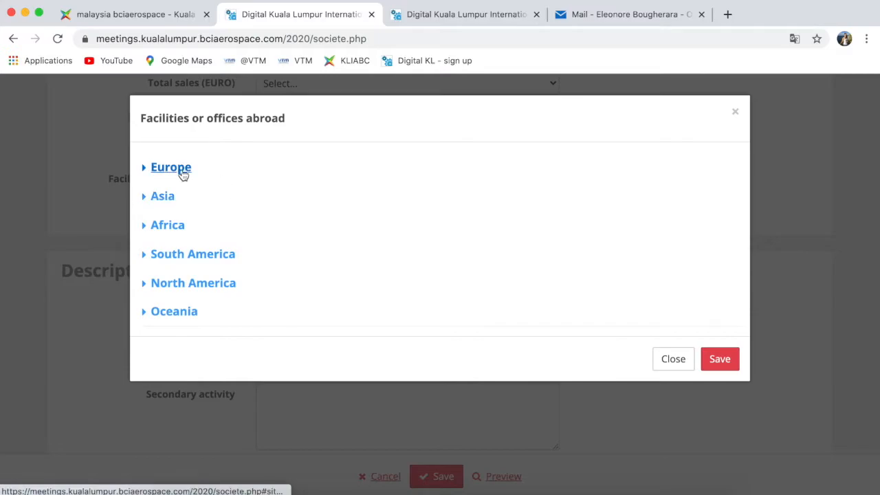
- Pick ITALY and UNITED KINGDOM under Europe as facilities abroad and save the selection
click(151, 172)
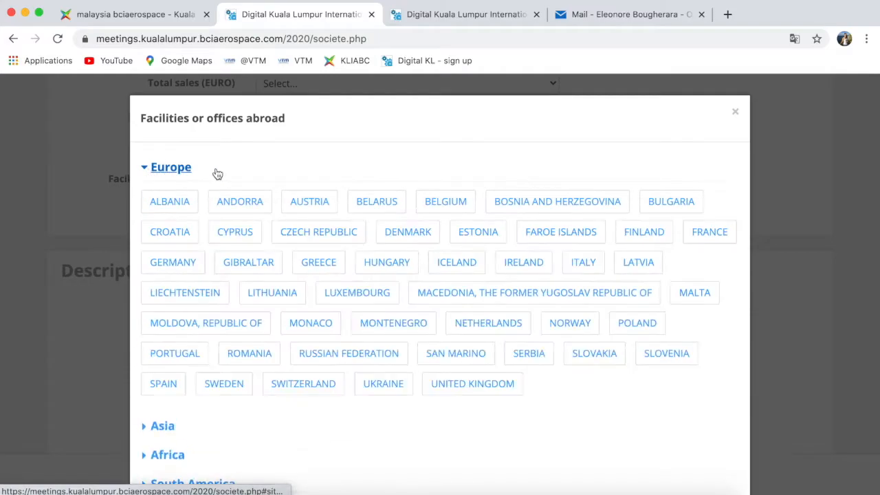
click(579, 271)
click(503, 384)
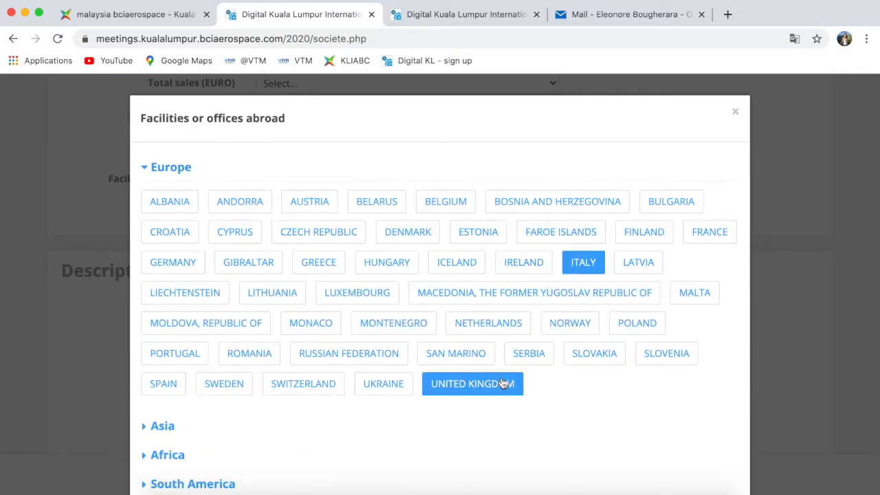
scroll(527, 291, down, 4)
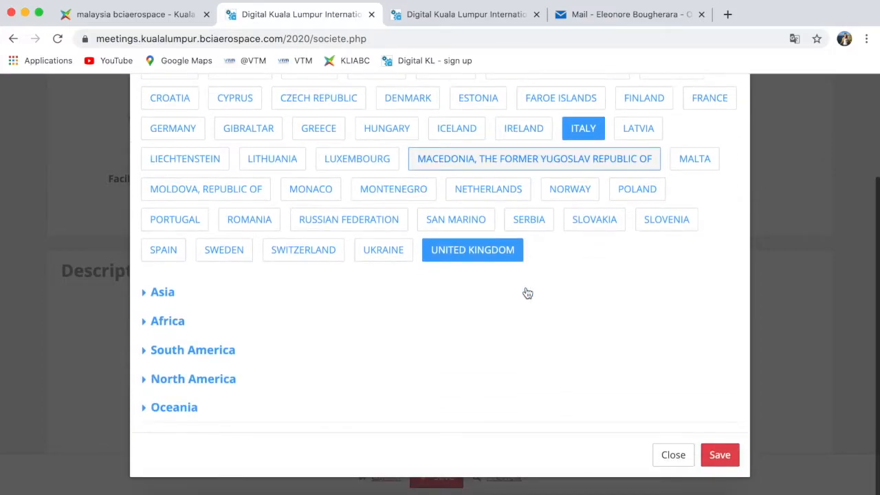
click(717, 457)
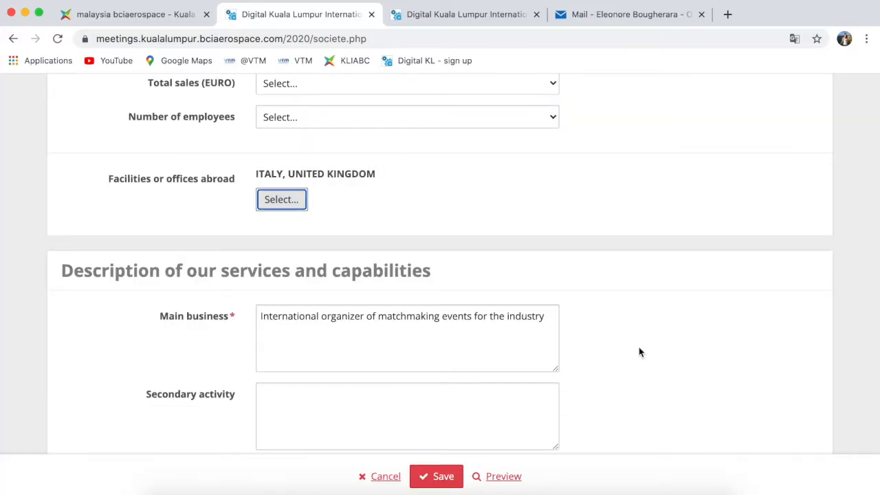
- Save the Company description form with the new website and facilities abroad from the bottom bar
scroll(639, 352, down, 4)
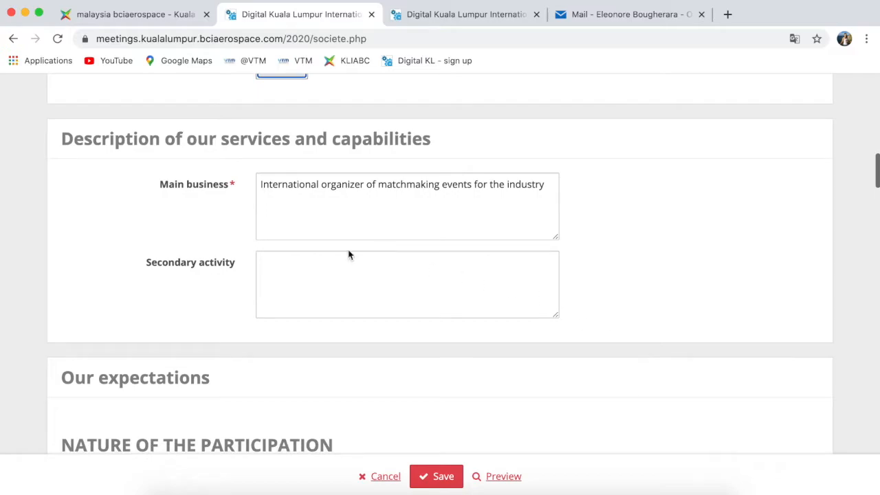
scroll(350, 285, down, 8)
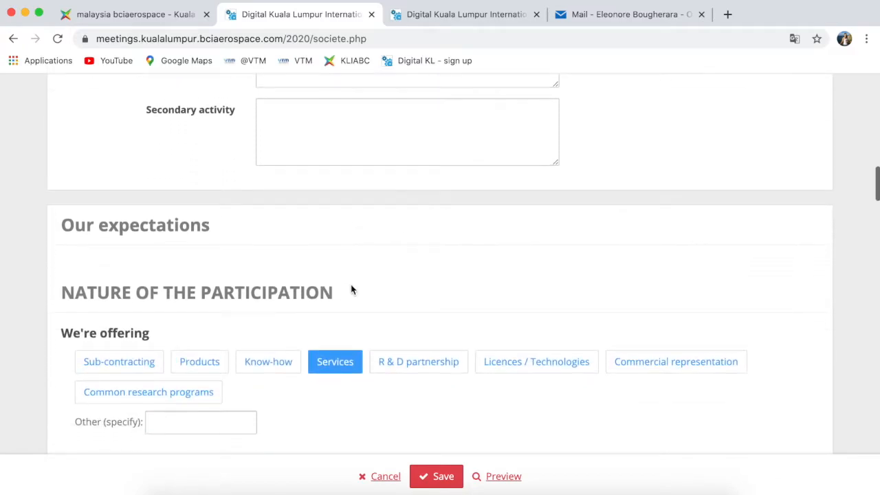
scroll(351, 289, down, 1)
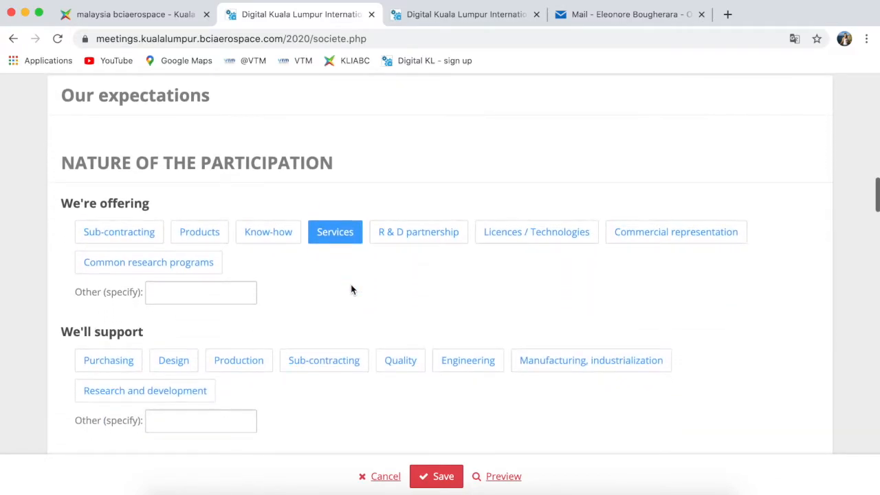
scroll(307, 314, down, 15)
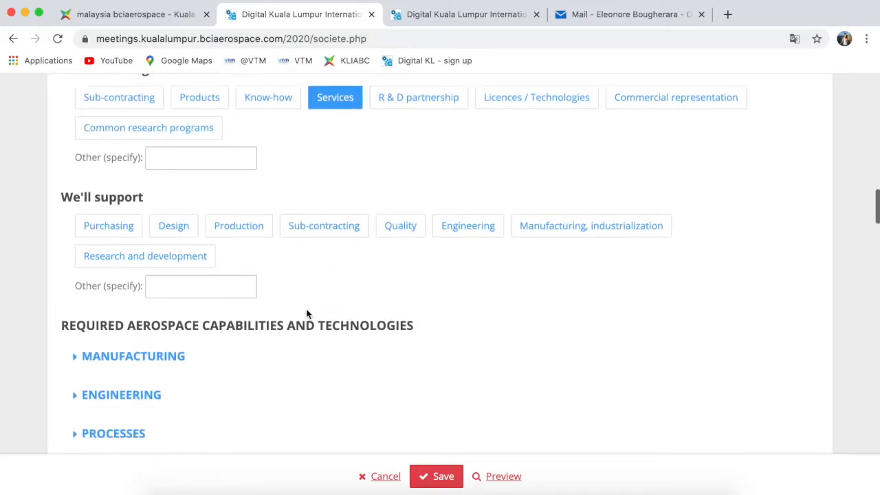
scroll(308, 315, down, 15)
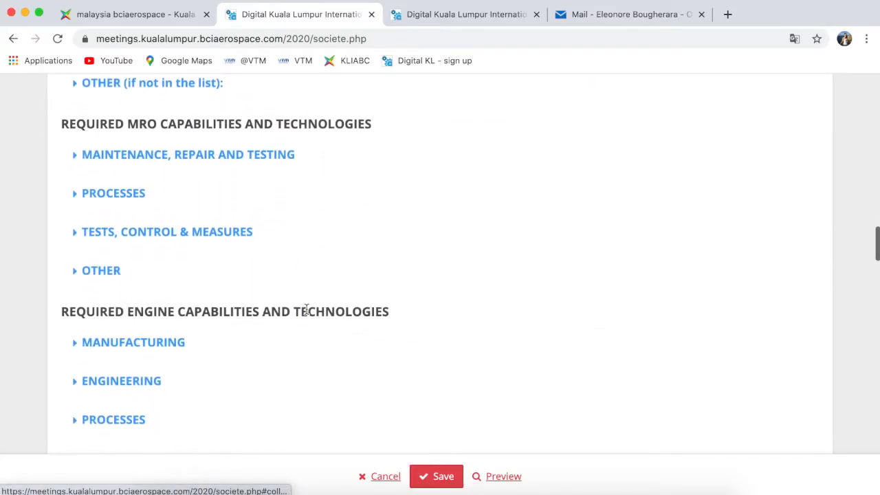
scroll(307, 310, down, 19)
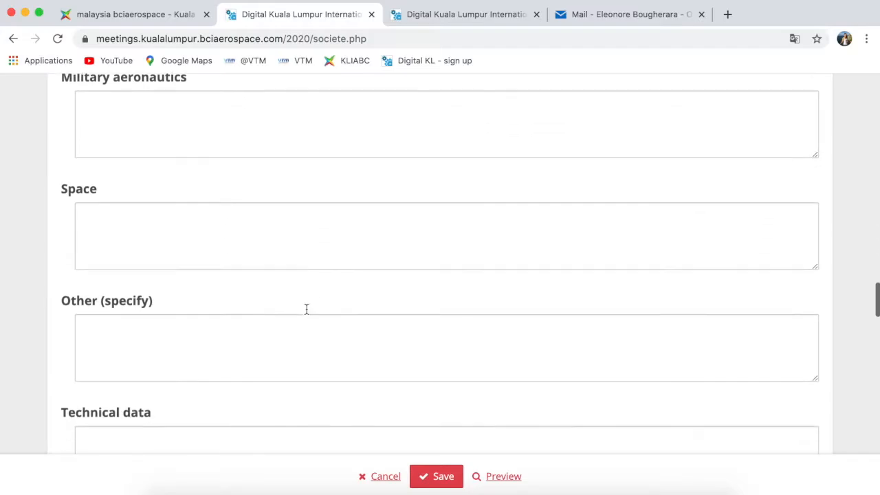
scroll(308, 314, down, 17)
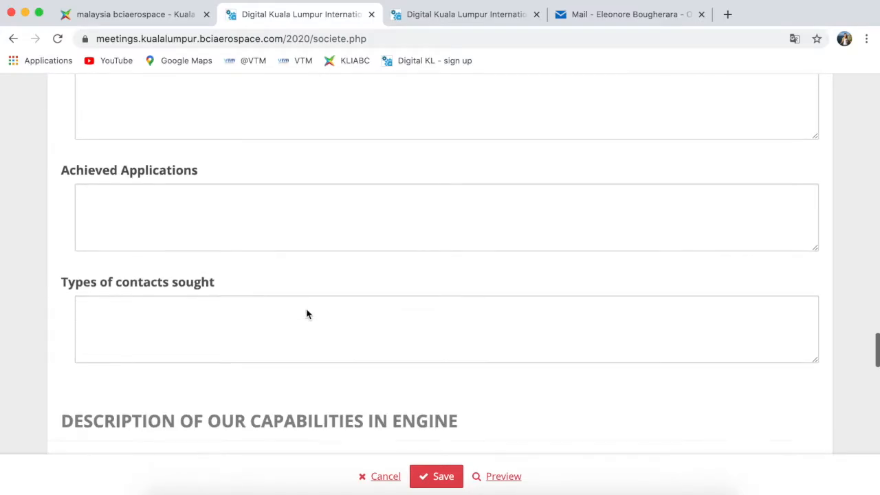
scroll(306, 311, down, 20)
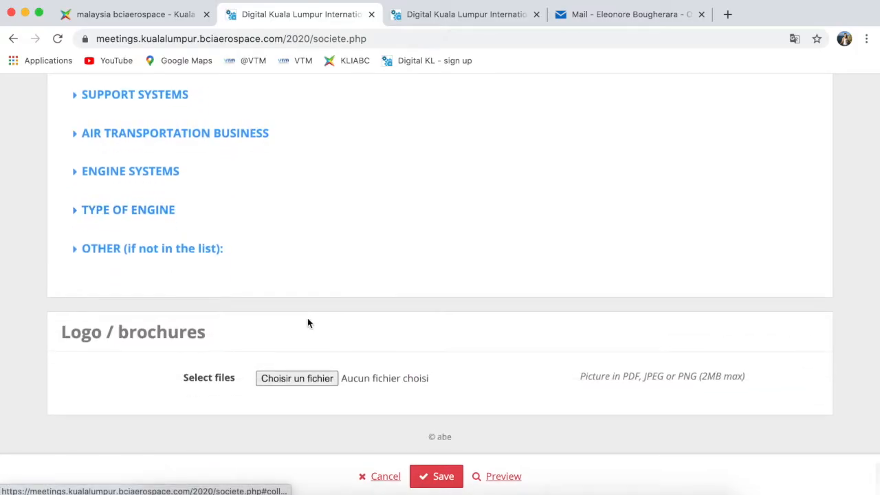
click(437, 483)
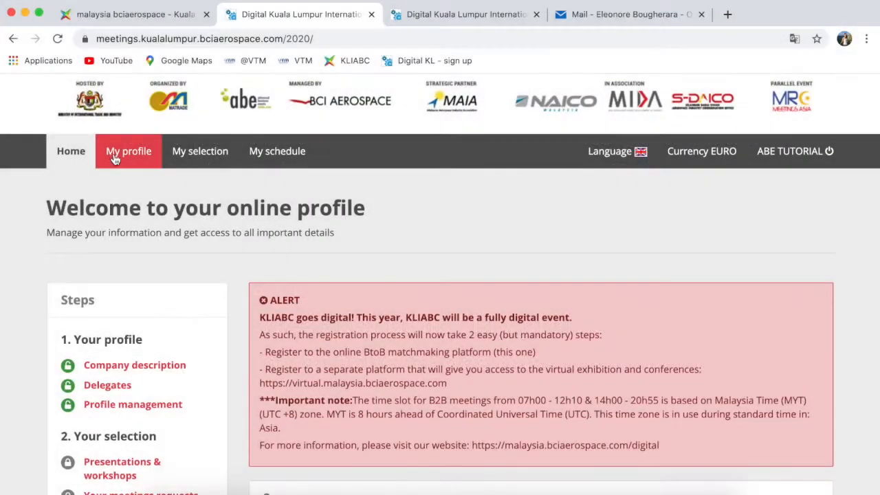
- Go to My profile > Delegates and scroll to the delegate card on Attendance settings
click(114, 153)
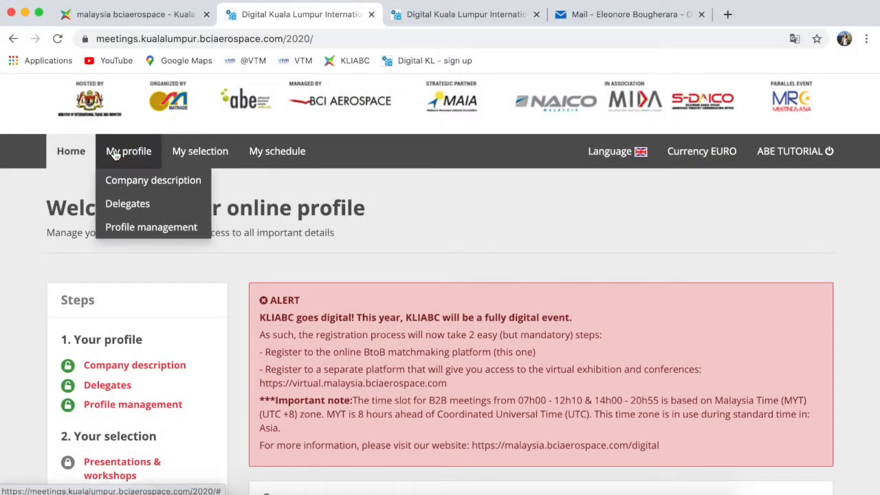
click(128, 204)
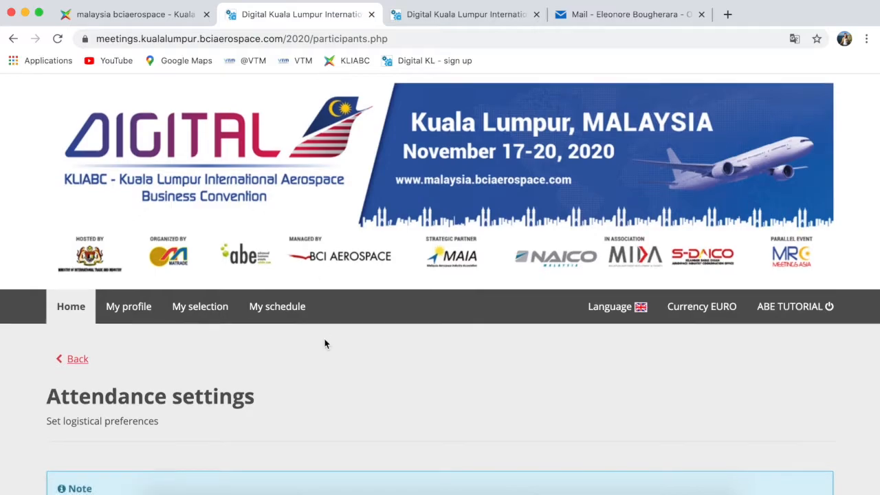
scroll(326, 343, down, 5)
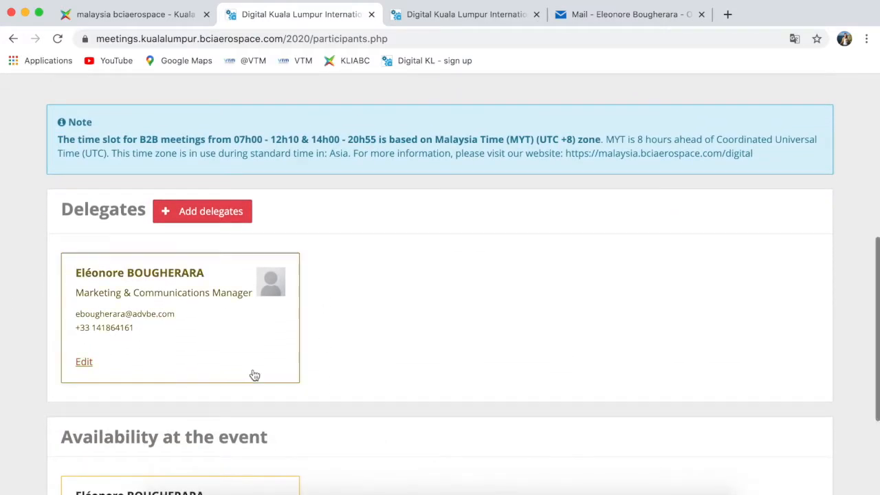
- Start adding a new delegate and set the title to Mr
click(202, 216)
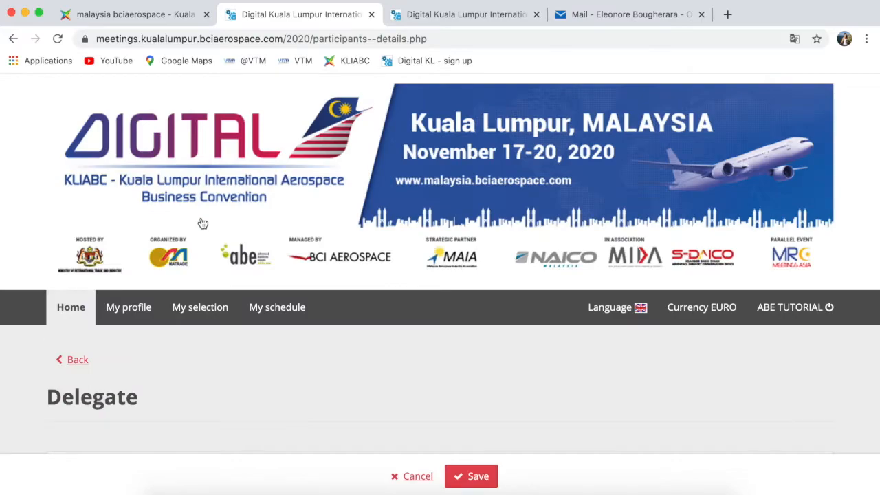
scroll(232, 385, down, 6)
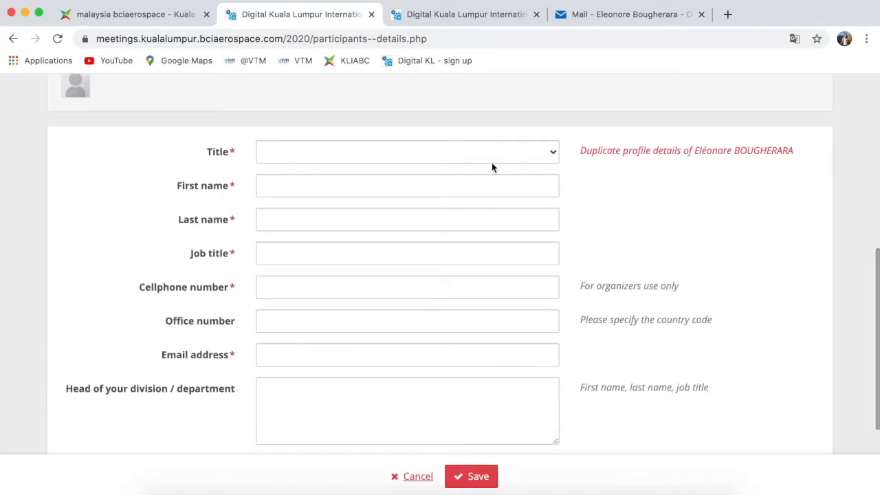
click(522, 158)
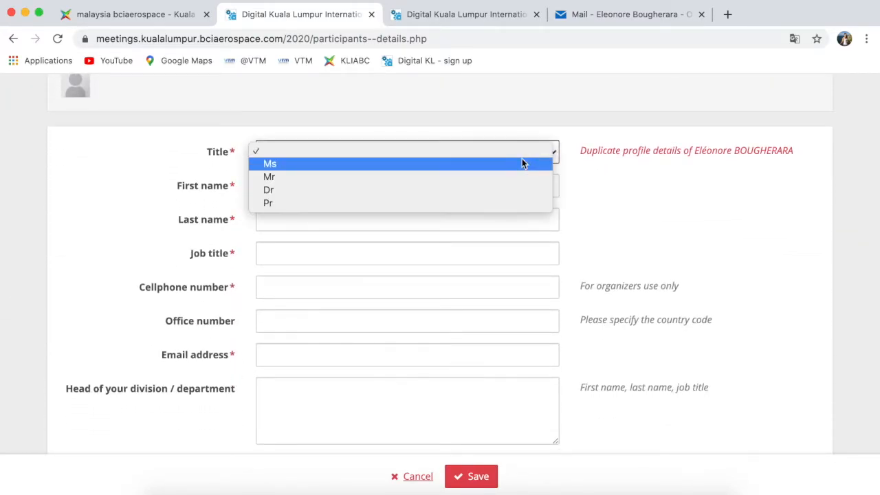
click(451, 177)
- Fill in the delegate's first and last name, job title Sales Director, cellphone and e-mail, then save
click(401, 186)
key(Tab)
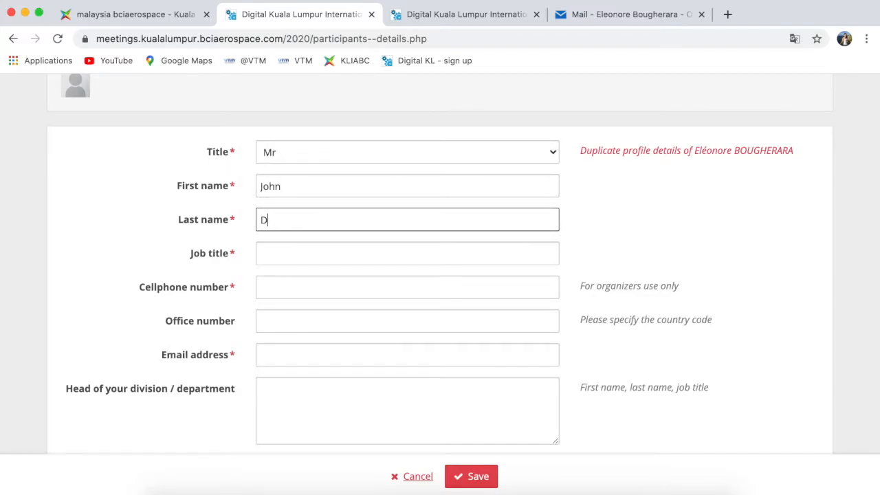
key(Tab)
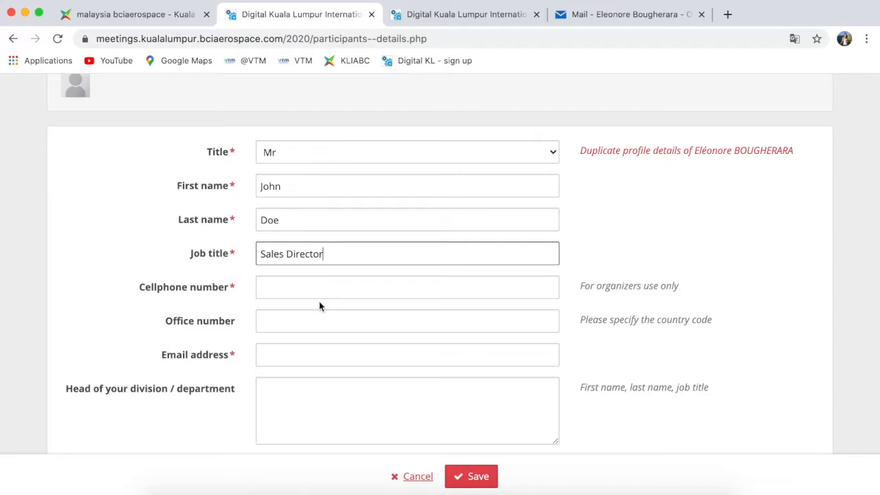
click(293, 288)
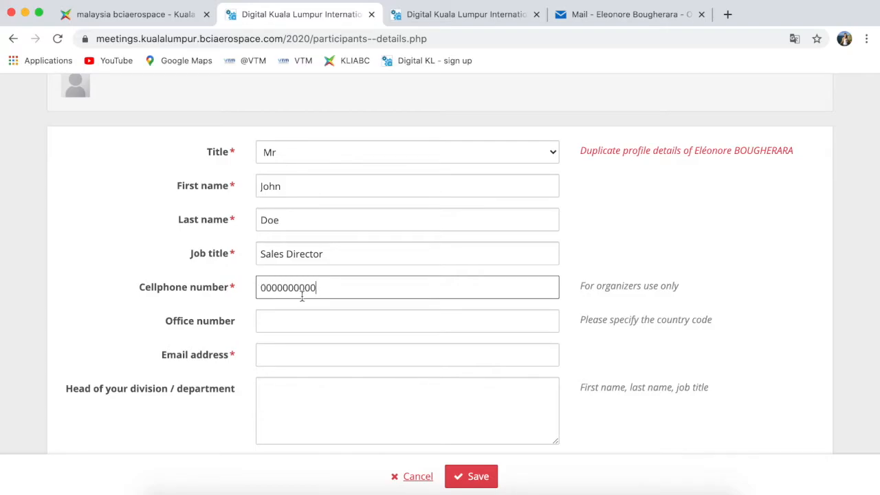
click(303, 357)
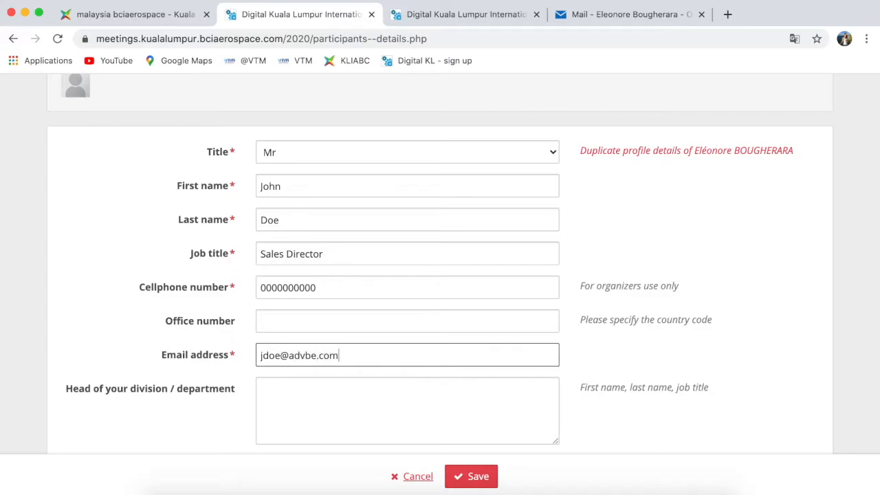
scroll(390, 255, down, 3)
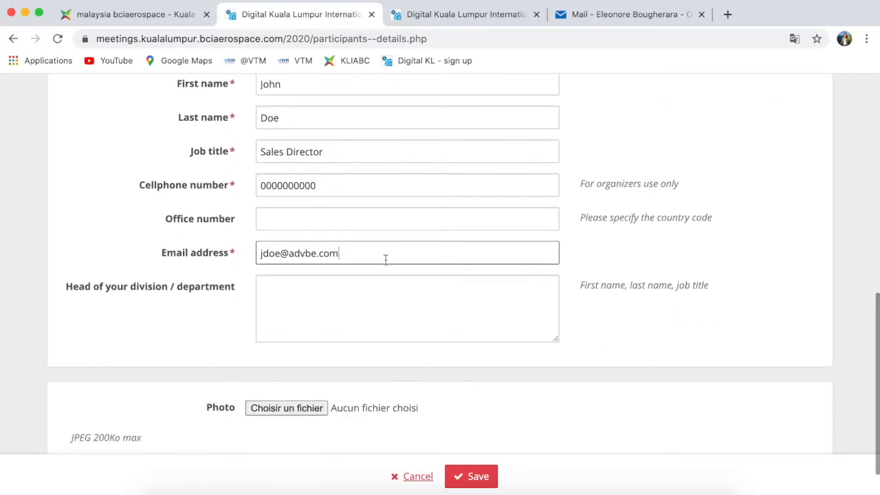
scroll(389, 255, down, 2)
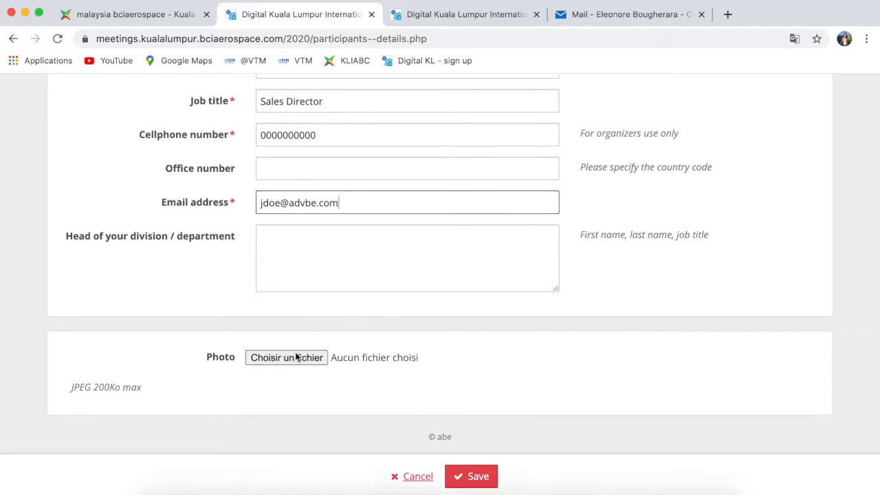
click(472, 468)
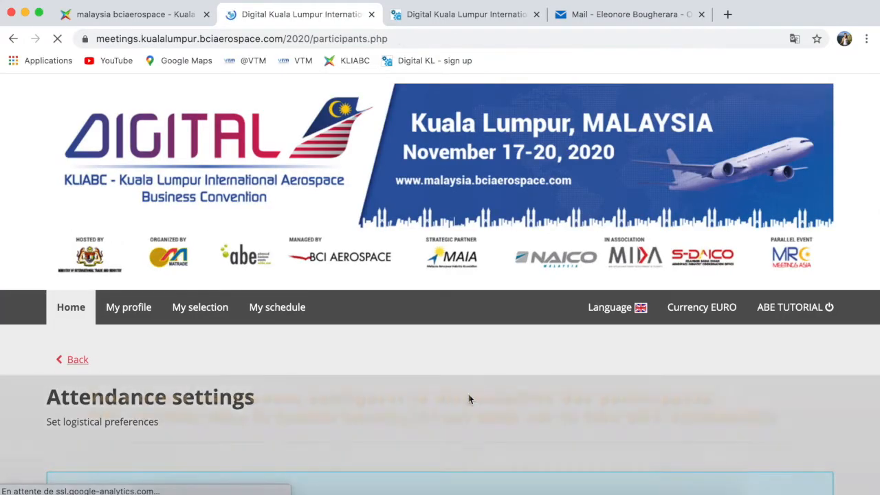
- Open the first delegate's availability form and mark every Day 1 slot available
scroll(239, 424, down, 5)
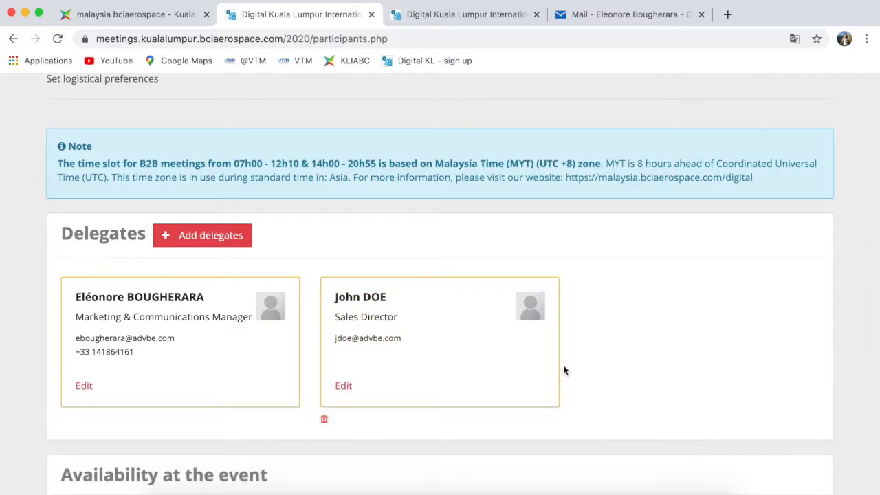
scroll(564, 364, down, 3)
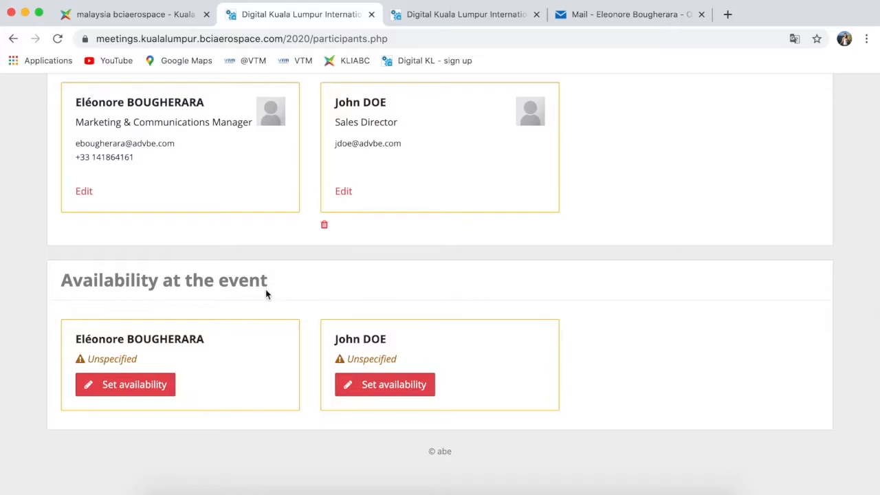
click(154, 391)
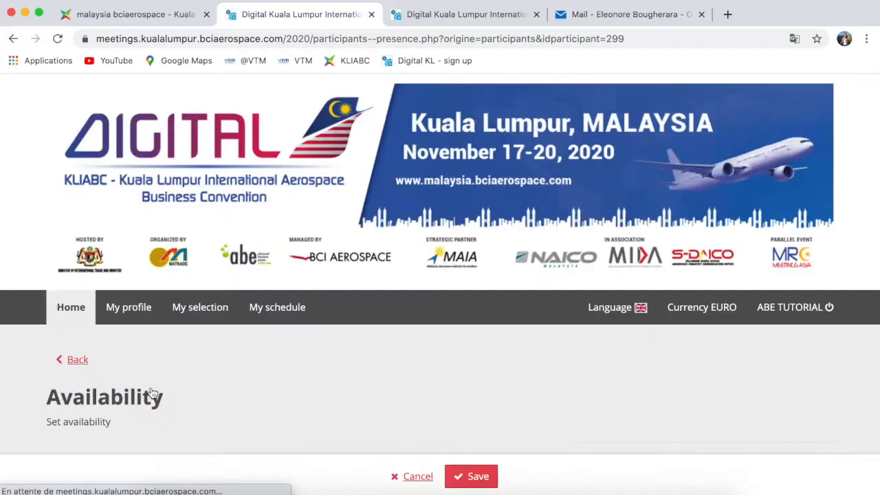
scroll(282, 371, down, 10)
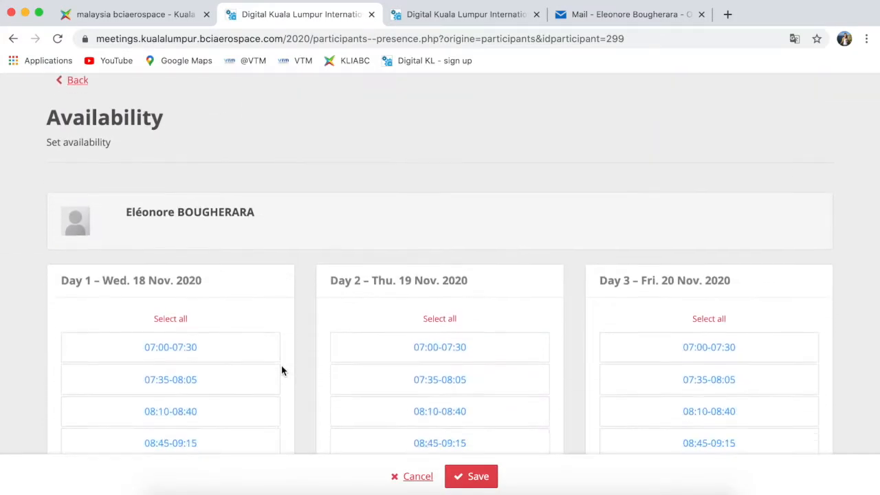
scroll(281, 370, down, 8)
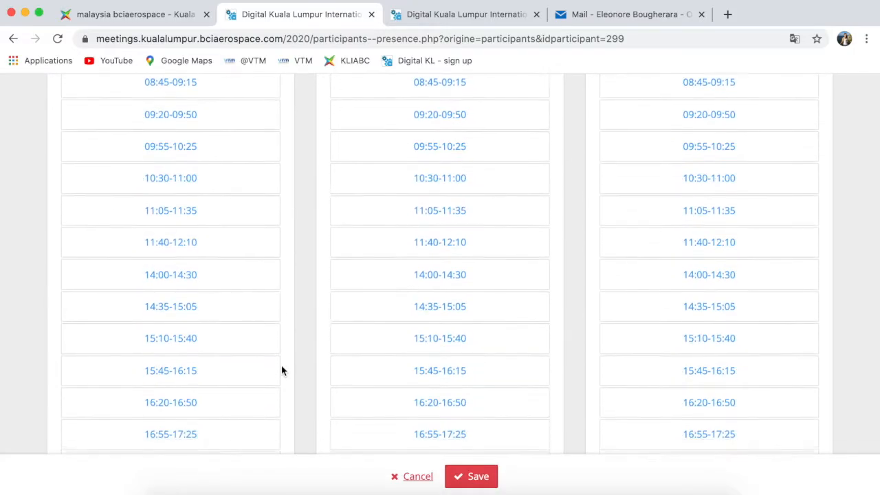
scroll(281, 371, down, 4)
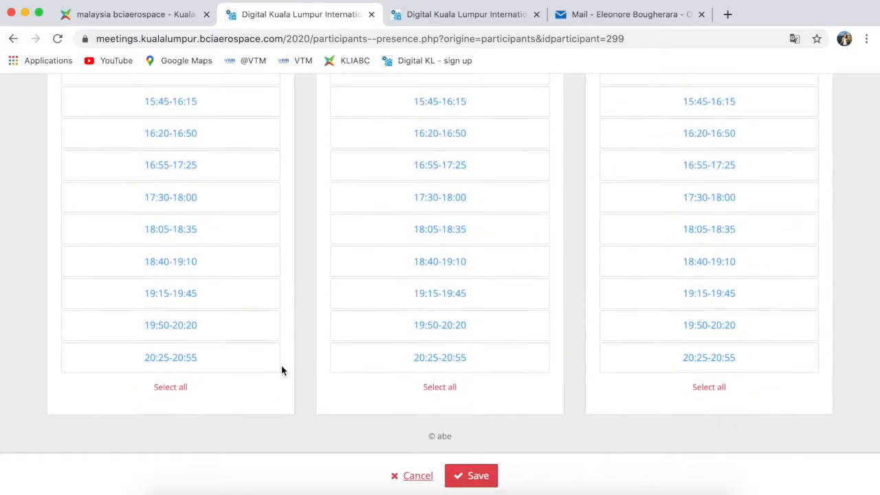
scroll(281, 371, up, 14)
scroll(281, 371, down, 2)
scroll(281, 371, down, 4)
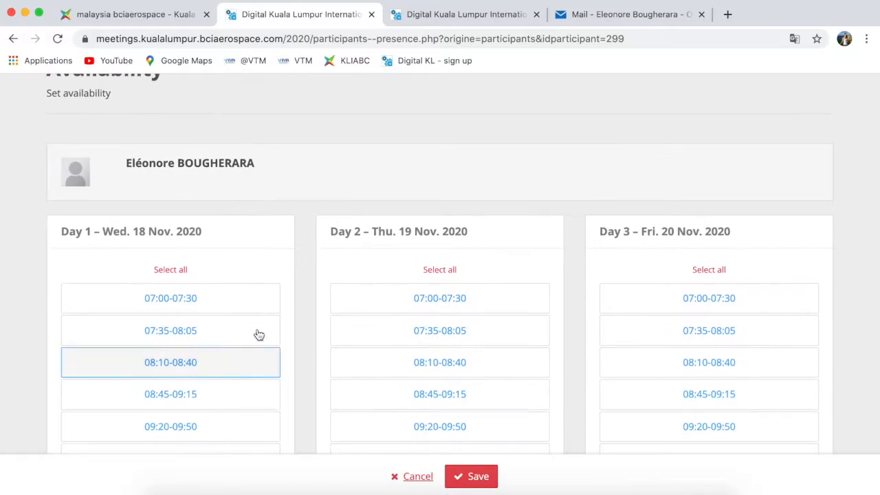
click(172, 270)
- Set Day 2 availability to 08:10–19:45 by selecting all and removing early and late slots
scroll(285, 321, down, 2)
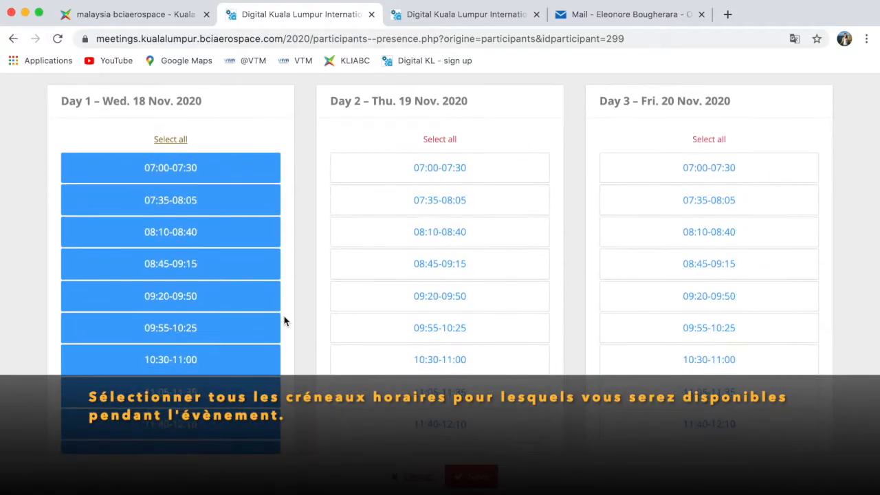
scroll(302, 255, down, 6)
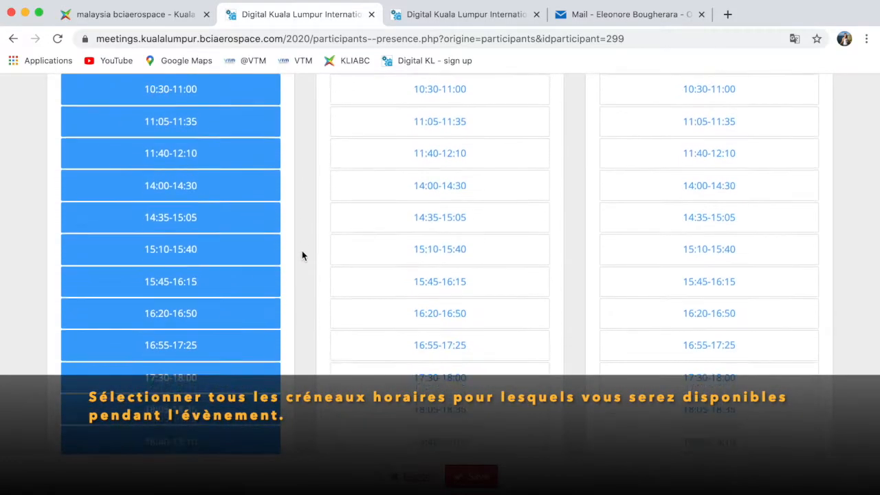
scroll(302, 255, up, 9)
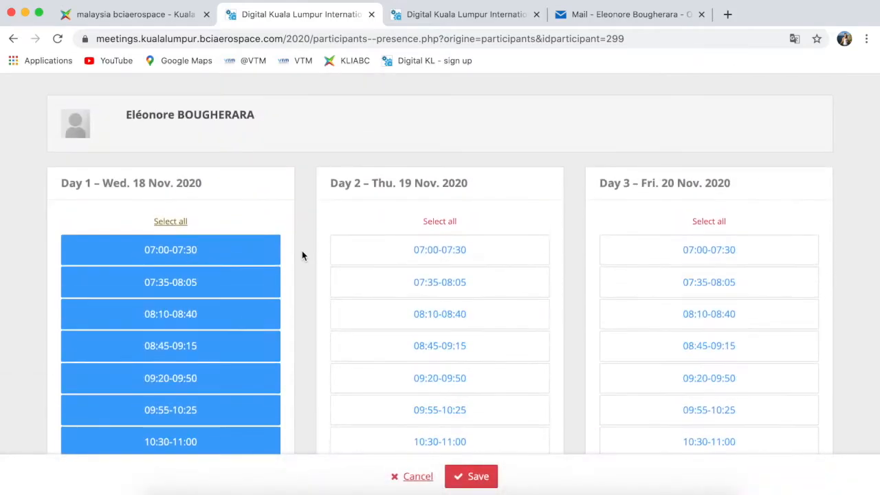
click(437, 241)
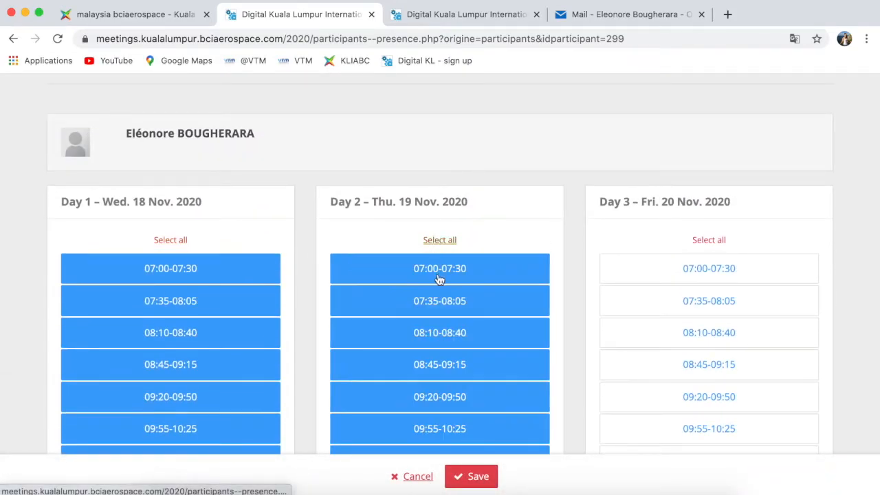
click(440, 278)
click(438, 301)
scroll(438, 302, down, 9)
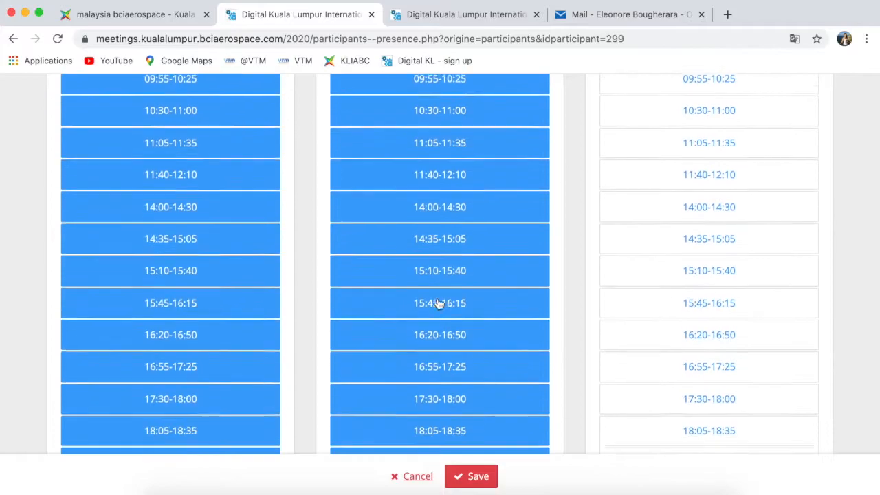
click(450, 357)
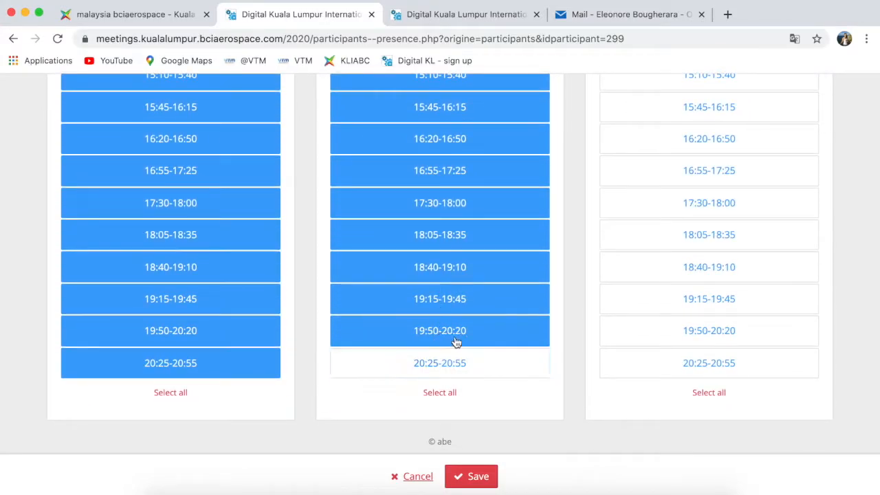
click(456, 337)
scroll(562, 216, up, 10)
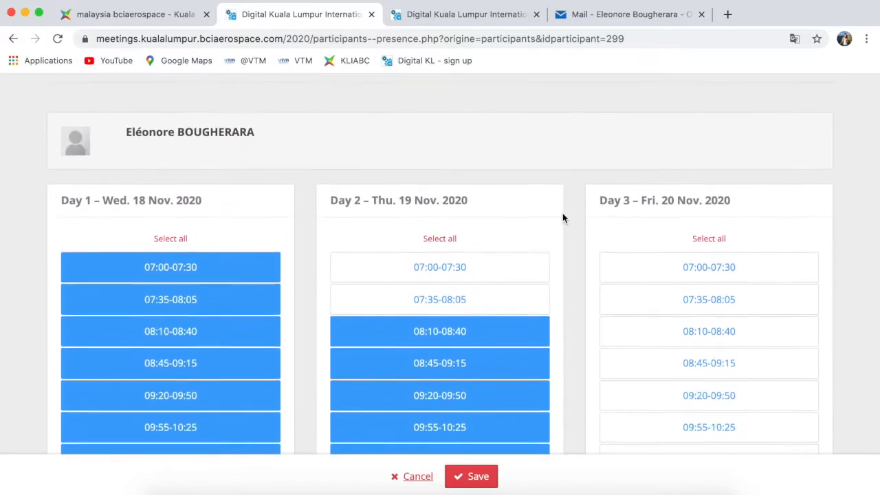
- Set Day 3 availability to 07:00–15:40 by selecting all and removing slots from 15:45 onward
click(709, 238)
scroll(625, 342, down, 5)
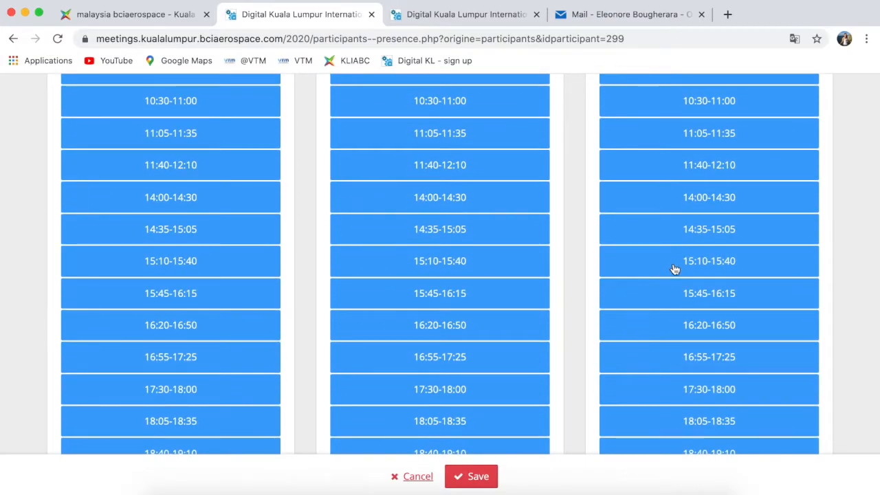
drag(672, 303, 672, 384)
scroll(671, 383, down, 1)
scroll(671, 384, down, 3)
click(685, 305)
click(686, 335)
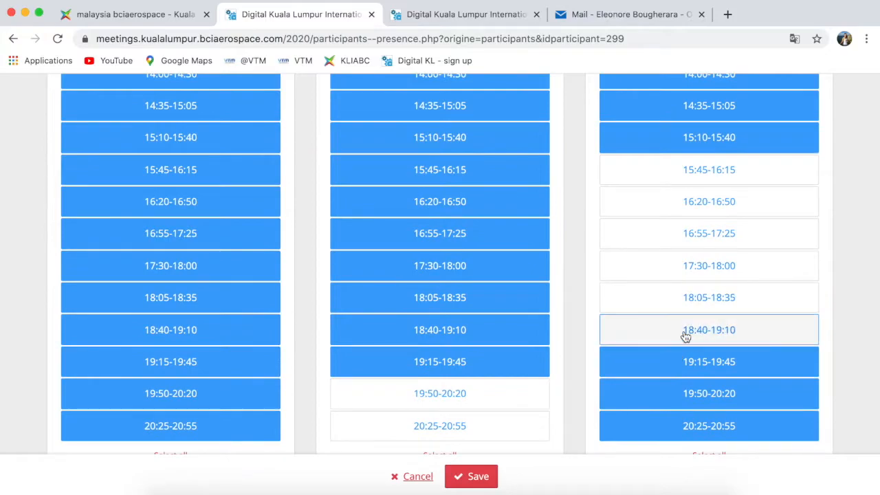
click(684, 365)
click(686, 386)
click(686, 424)
scroll(685, 425, down, 1)
scroll(685, 429, up, 2)
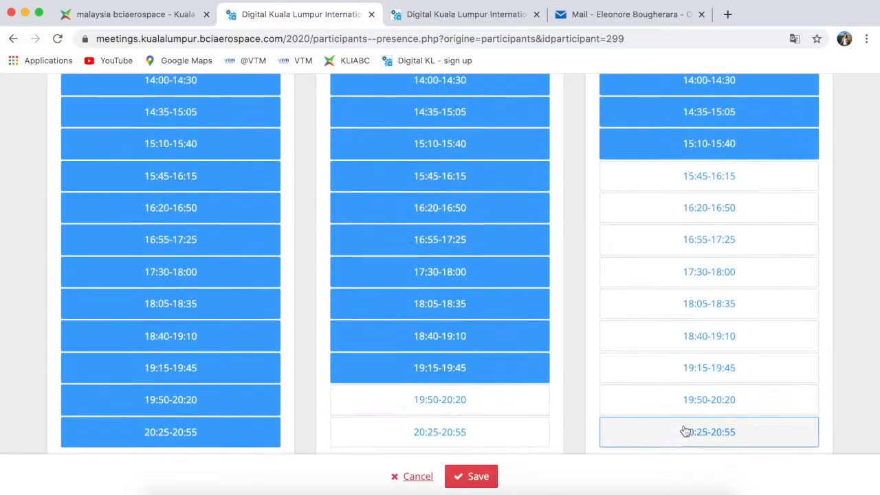
scroll(685, 431, down, 3)
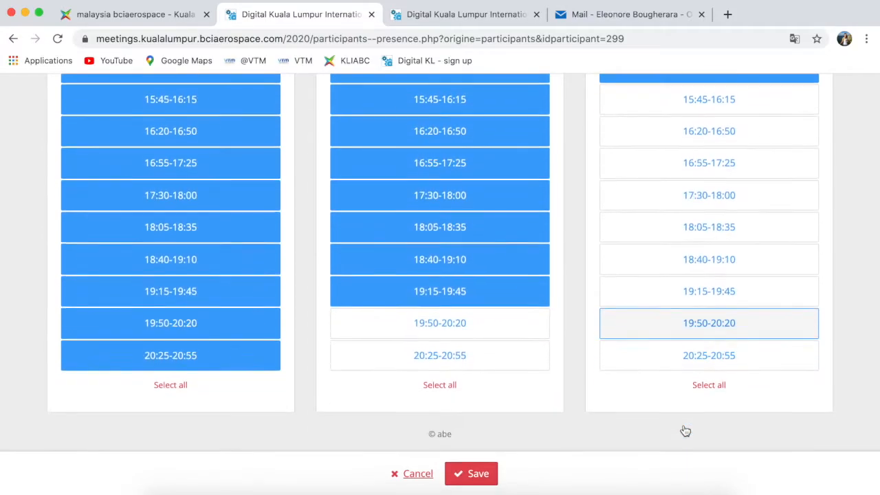
- Save the first delegate's availability and return to Attendance settings
click(486, 483)
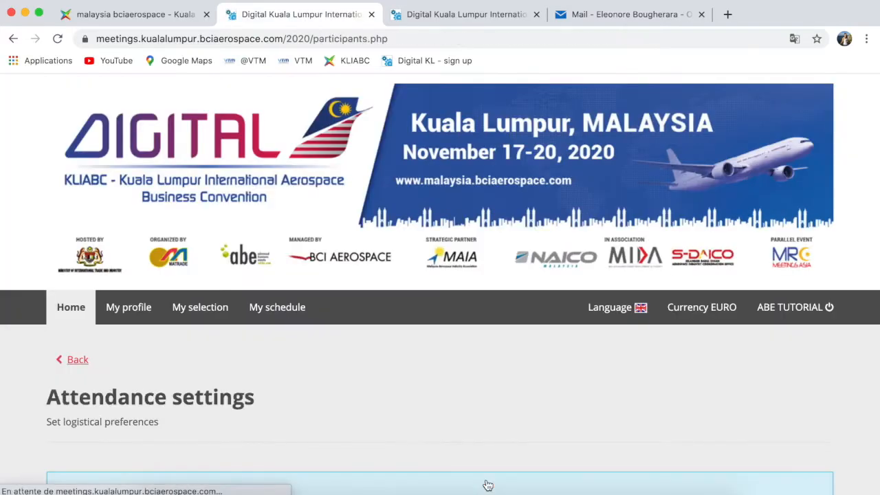
scroll(421, 401, down, 2)
scroll(419, 397, down, 7)
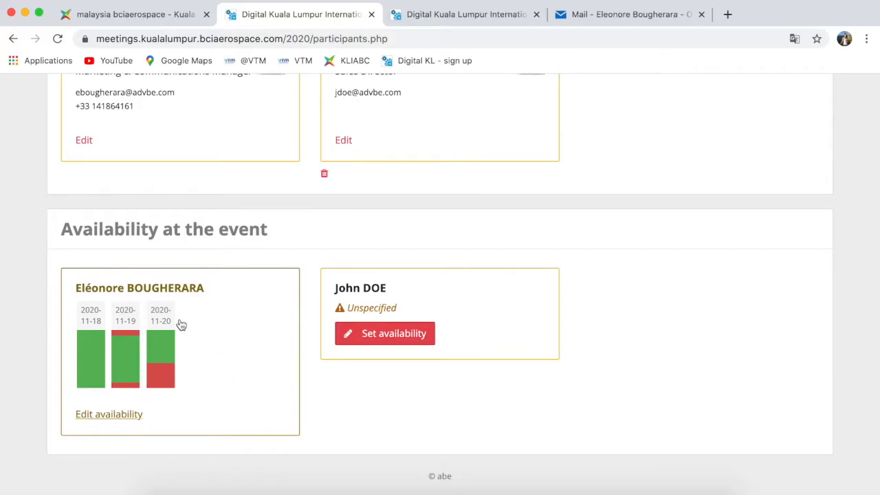
- Mark the second delegate available for all slots on 19 and 20 November and save
click(415, 342)
scroll(417, 347, down, 3)
scroll(418, 349, down, 2)
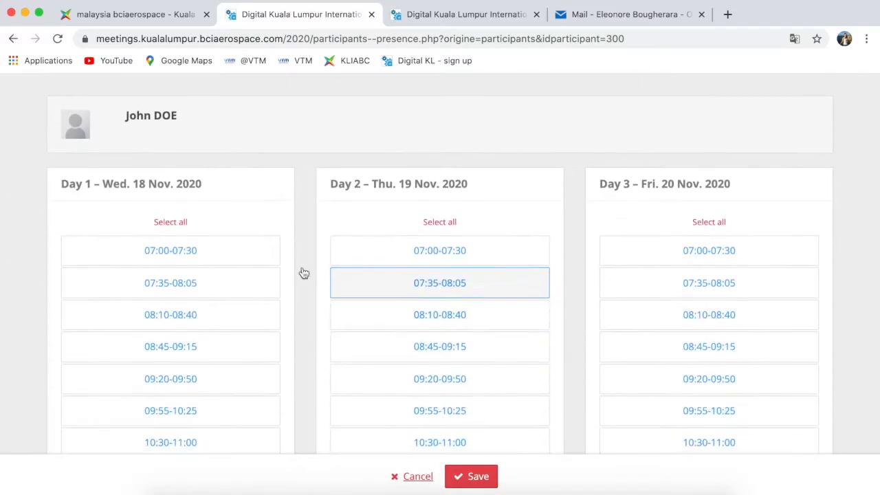
click(440, 222)
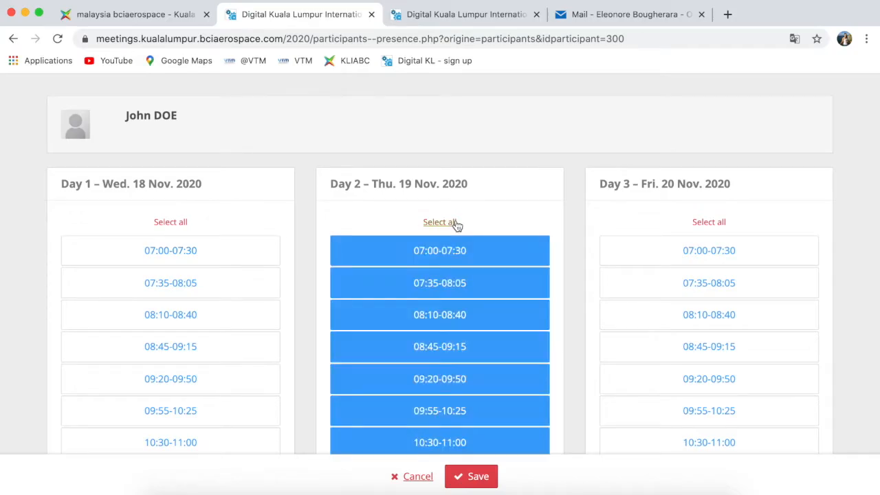
click(702, 220)
scroll(394, 223, down, 2)
scroll(394, 225, down, 2)
click(482, 485)
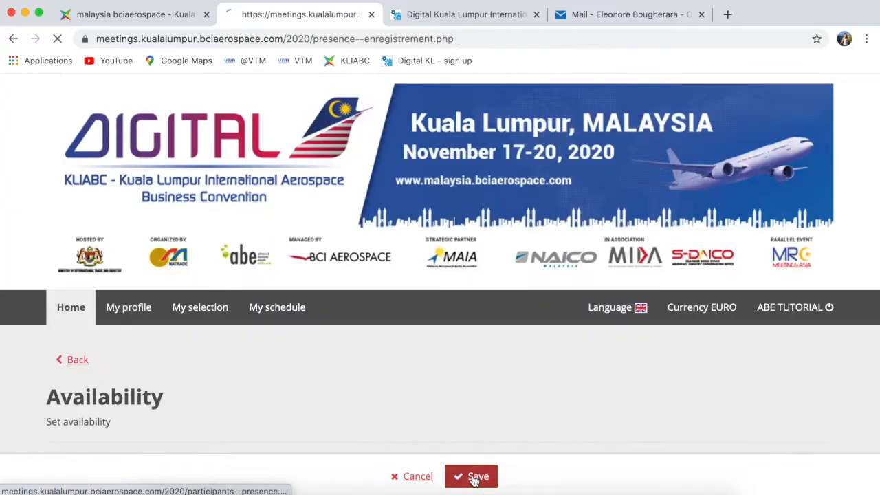
scroll(355, 397, down, 3)
- Open the Presentations & workshops page and the delegate's session choices
scroll(355, 397, down, 6)
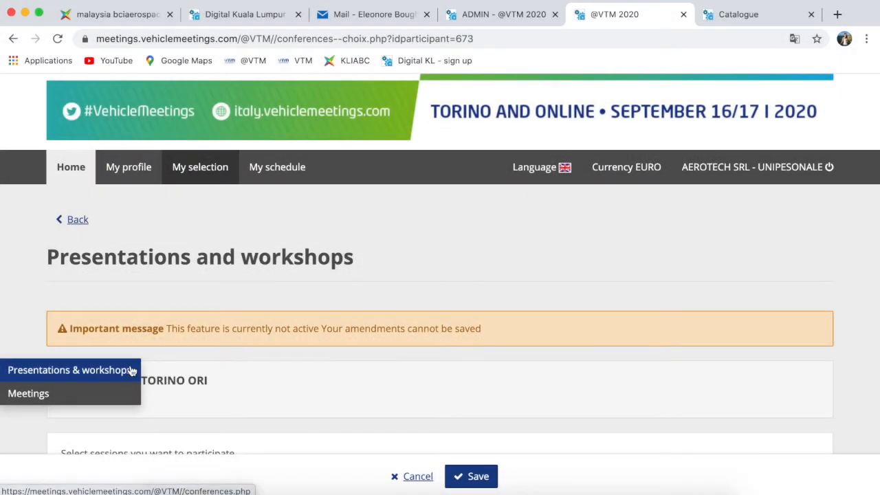
click(132, 371)
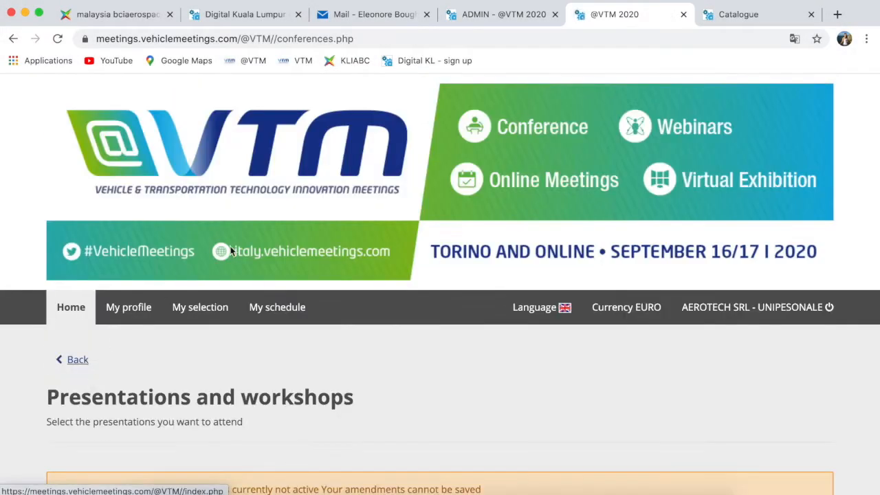
scroll(267, 375, down, 1)
scroll(268, 381, down, 5)
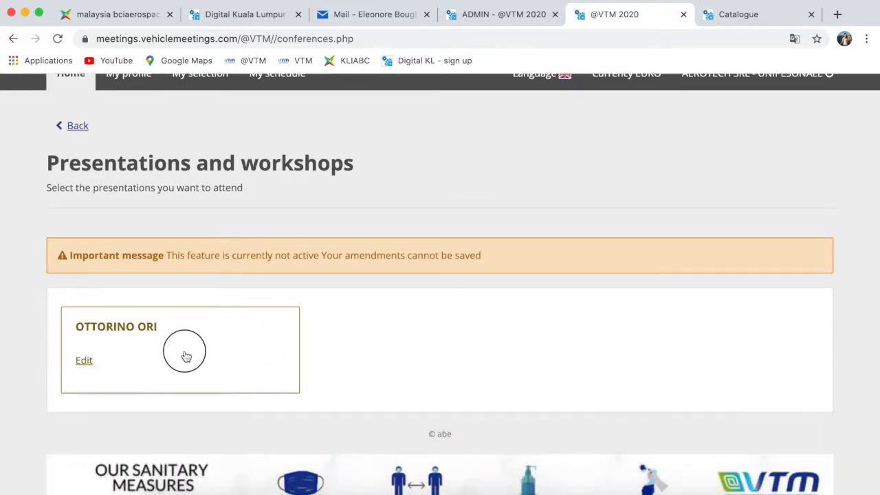
click(186, 356)
scroll(185, 356, down, 5)
scroll(185, 356, down, 6)
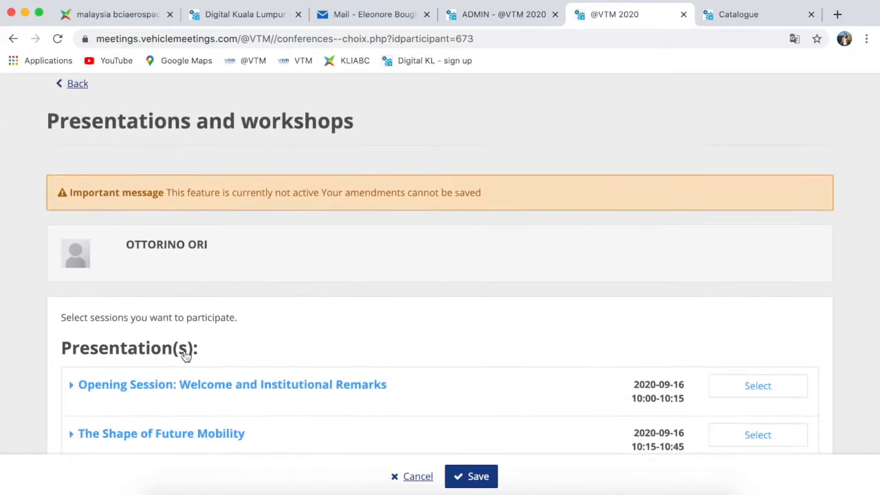
scroll(185, 356, down, 4)
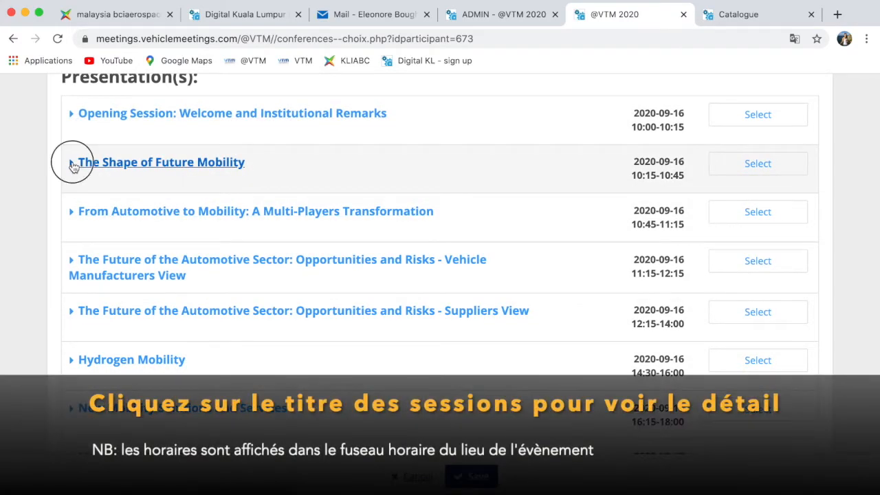
- After reviewing the sessions, save the Suppliers View session (16 September, 12:15–14:00) for the delegate
click(74, 165)
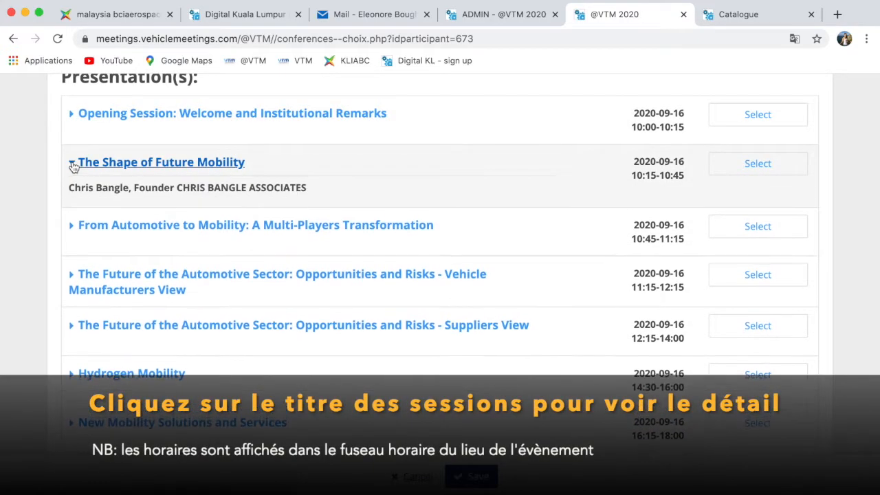
click(72, 165)
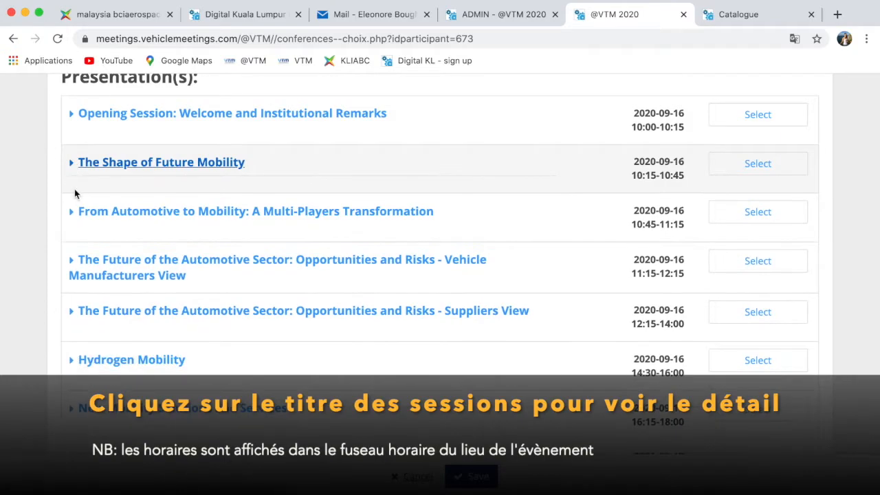
click(72, 263)
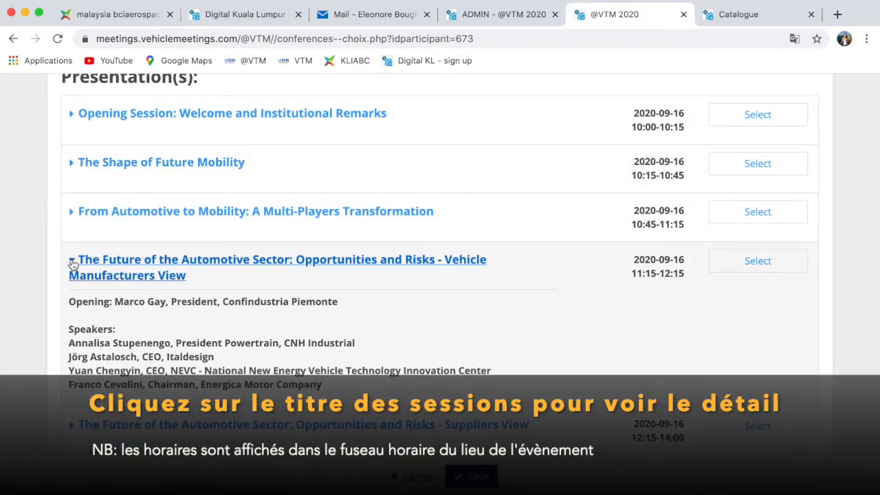
click(72, 263)
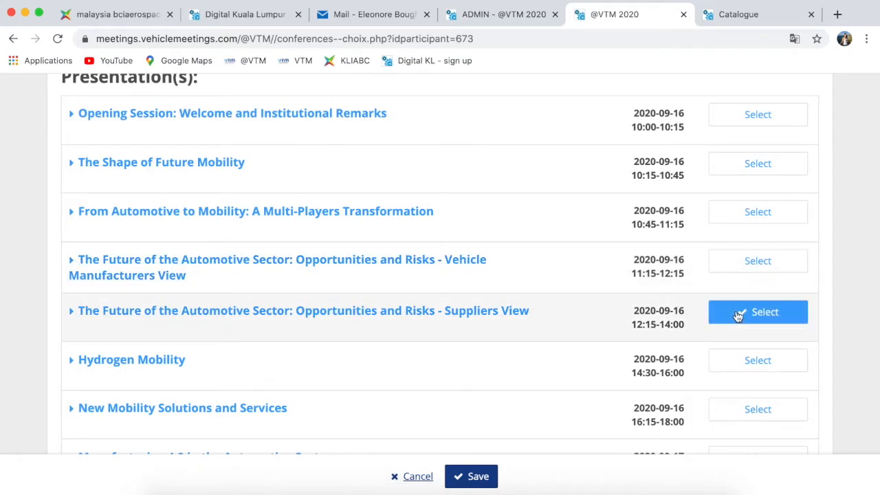
click(471, 474)
scroll(473, 473, down, 5)
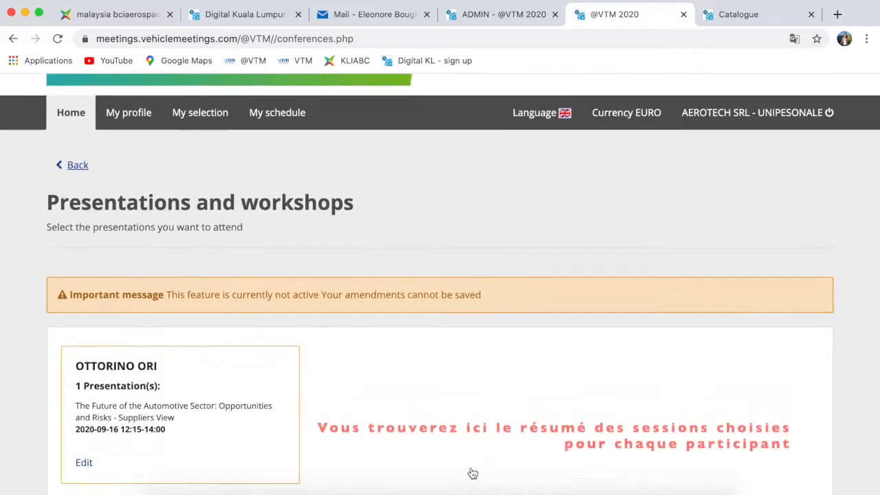
scroll(471, 473, down, 5)
scroll(472, 472, up, 4)
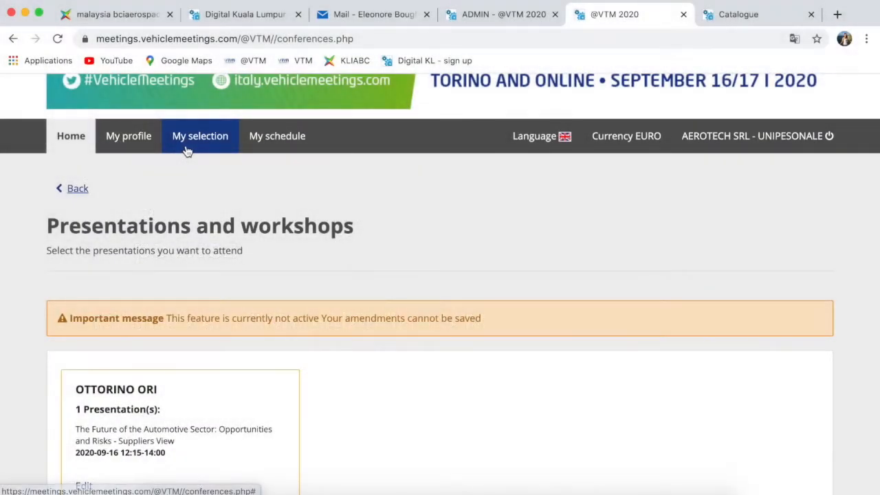
mouse_move(186, 151)
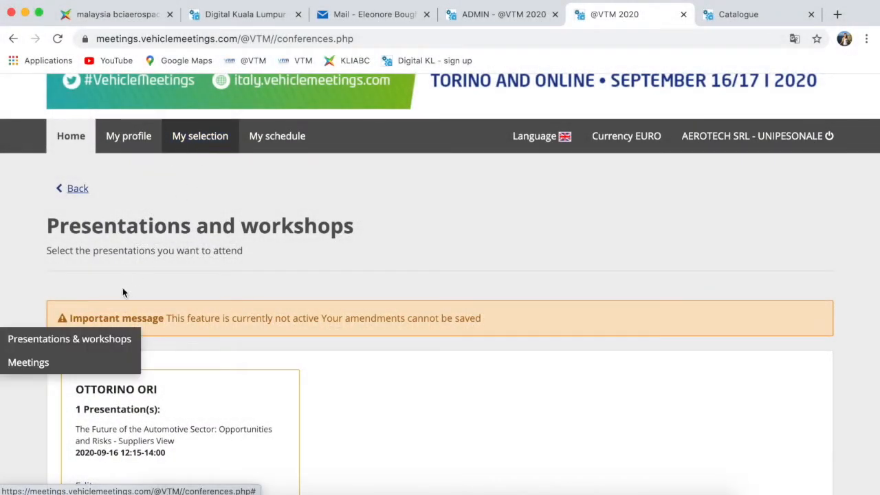
- Go to My selection > Meetings, start adding meeting requests, and bring up the Search companies form
click(71, 361)
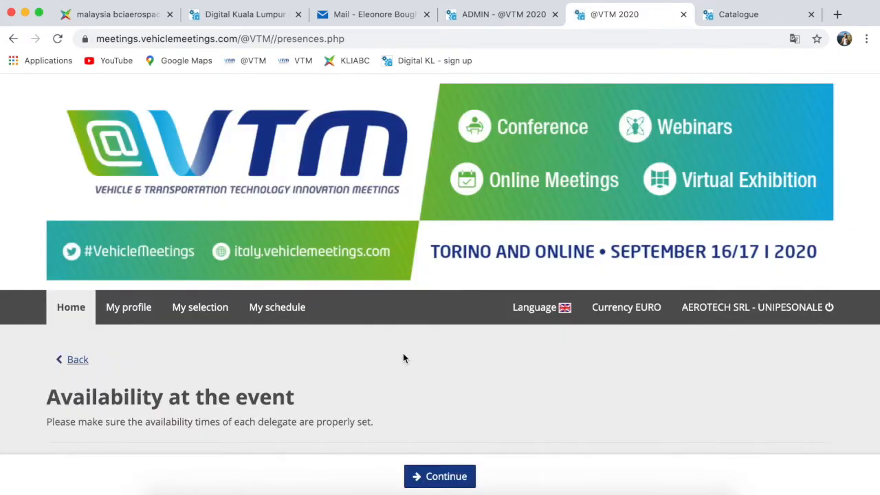
scroll(404, 357, down, 5)
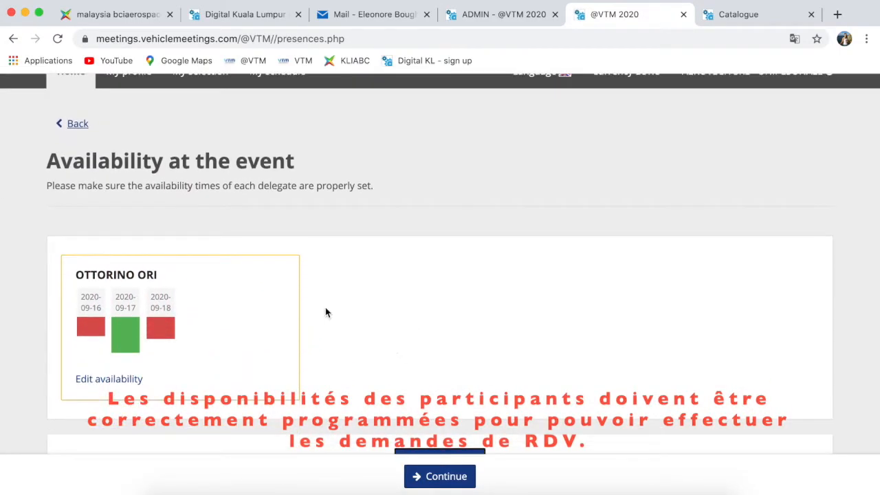
scroll(334, 231, down, 3)
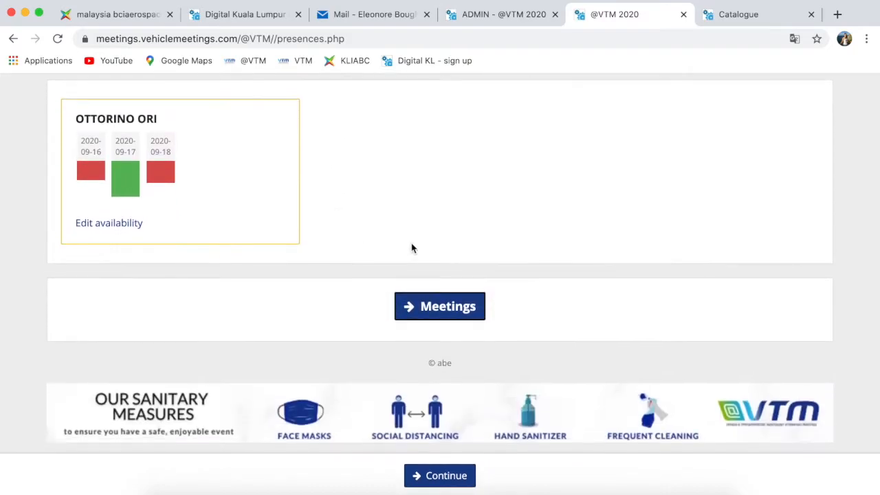
click(451, 307)
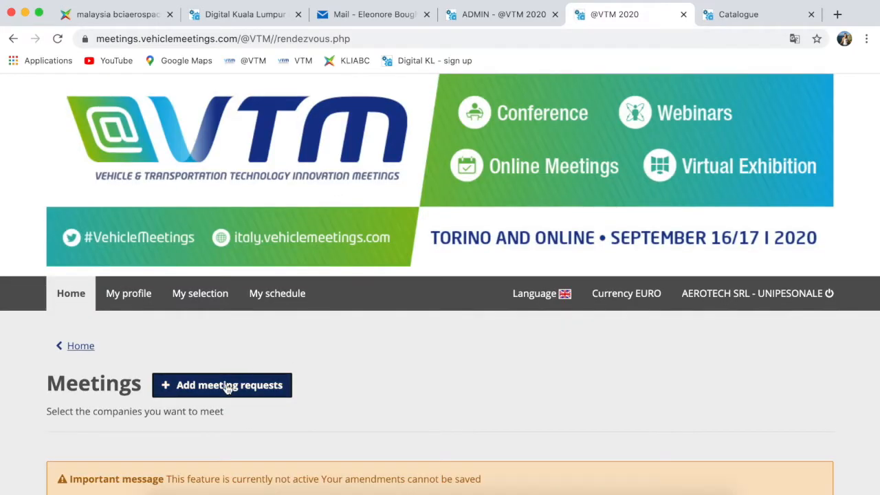
click(227, 383)
scroll(428, 391, down, 3)
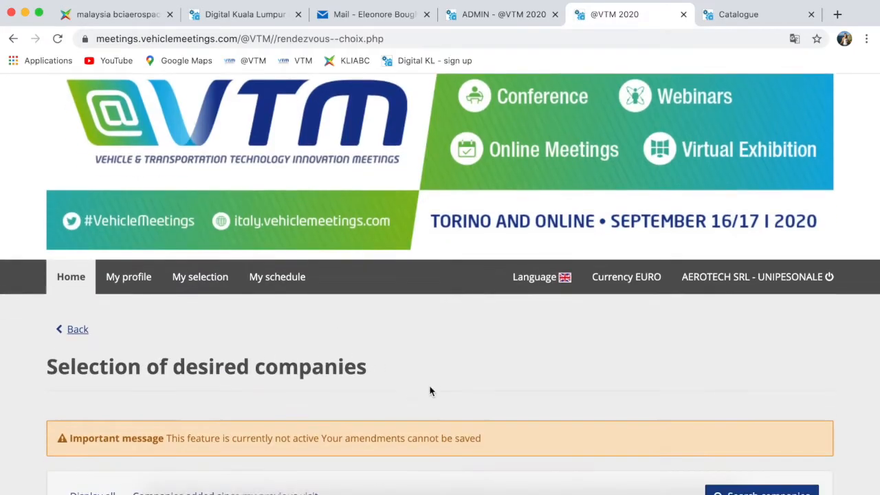
scroll(429, 391, down, 3)
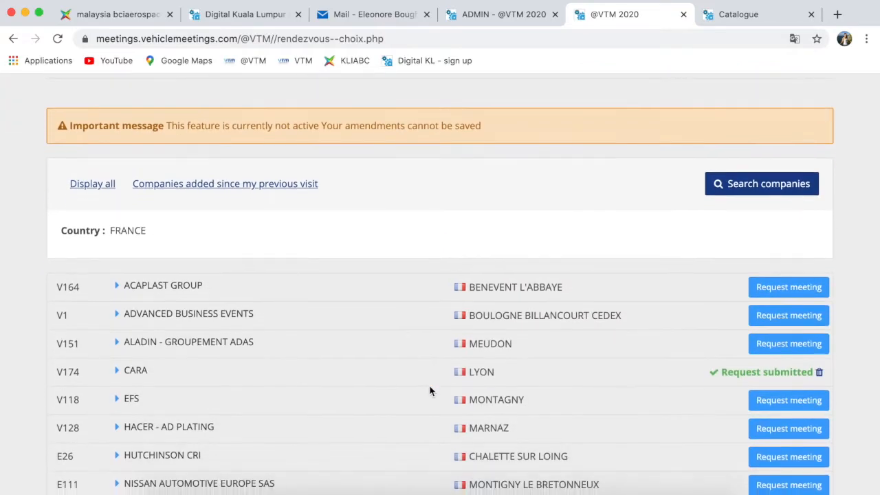
click(739, 183)
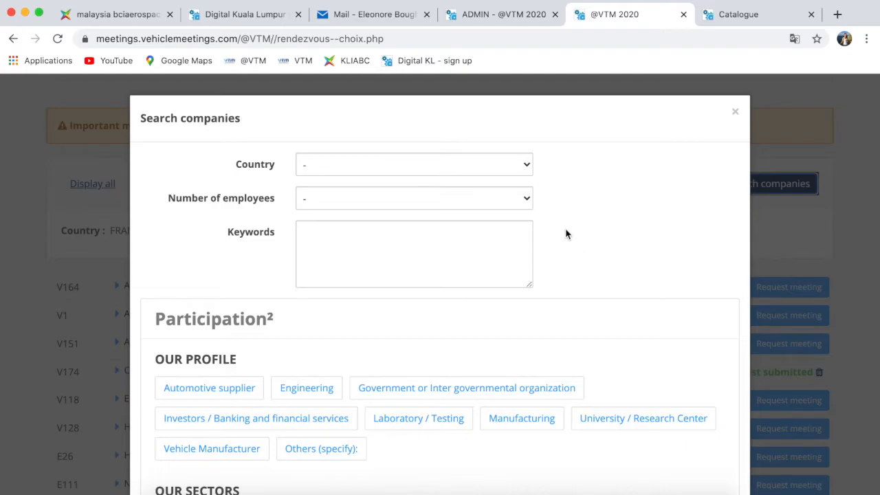
scroll(542, 220, down, 3)
scroll(542, 217, down, 1)
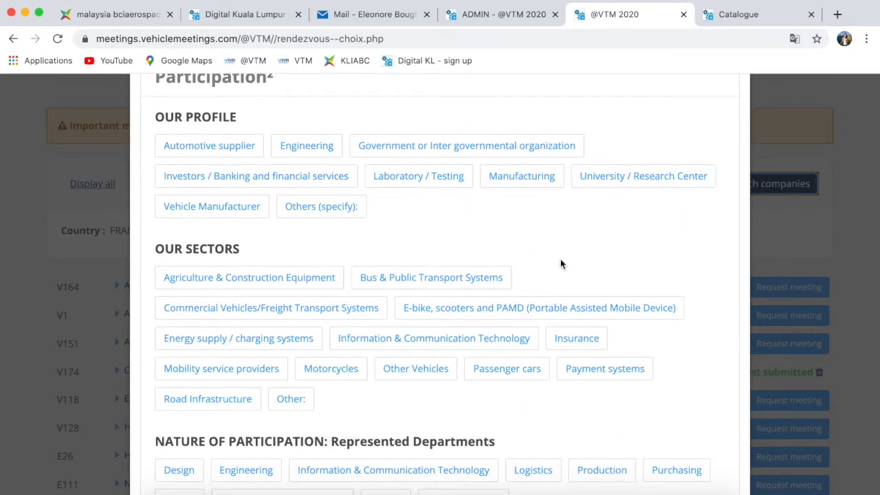
scroll(561, 264, down, 4)
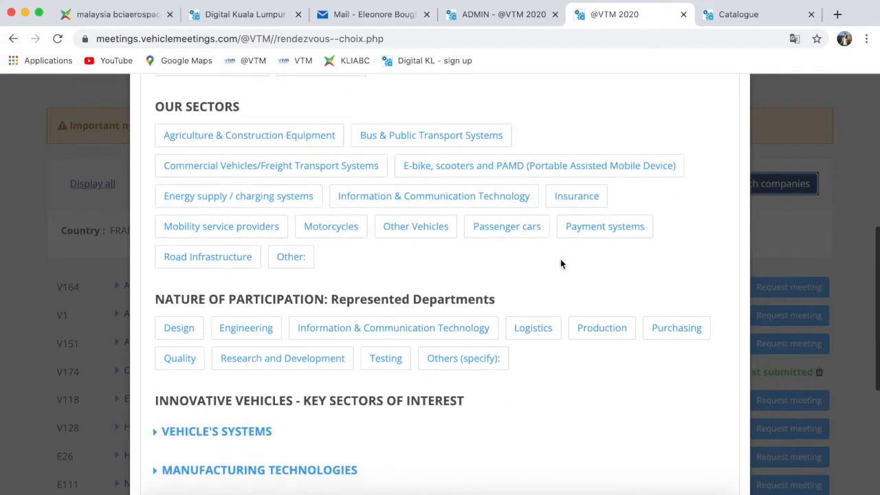
scroll(560, 264, down, 5)
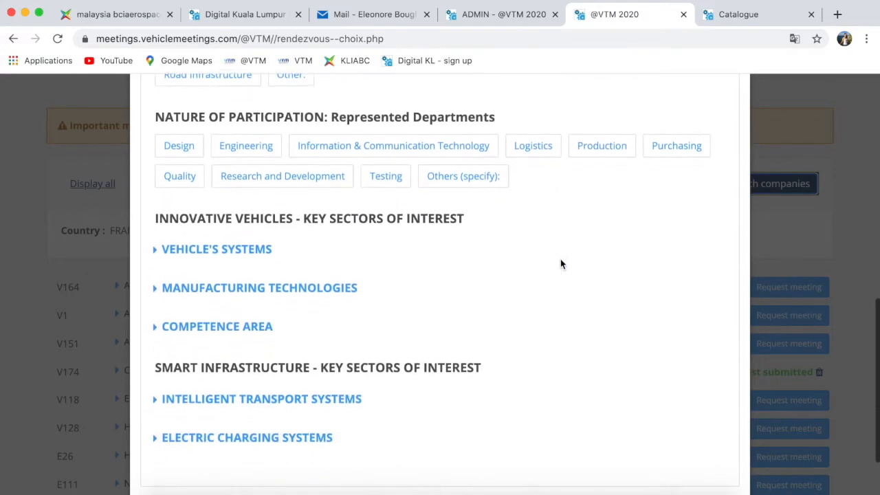
scroll(561, 264, down, 3)
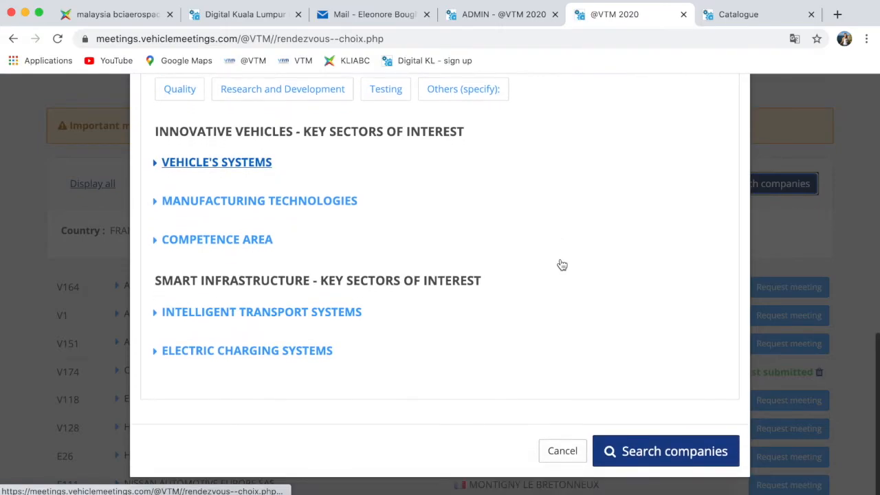
click(562, 451)
scroll(338, 252, down, 1)
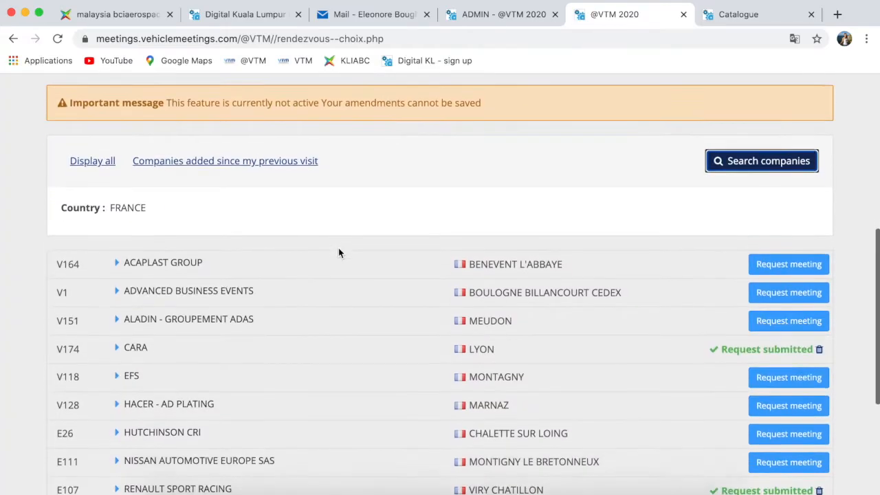
click(113, 160)
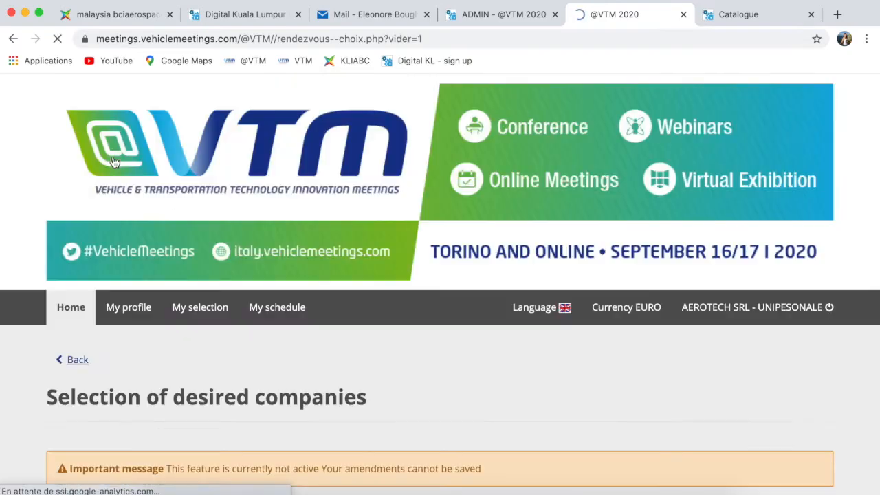
scroll(337, 408, down, 20)
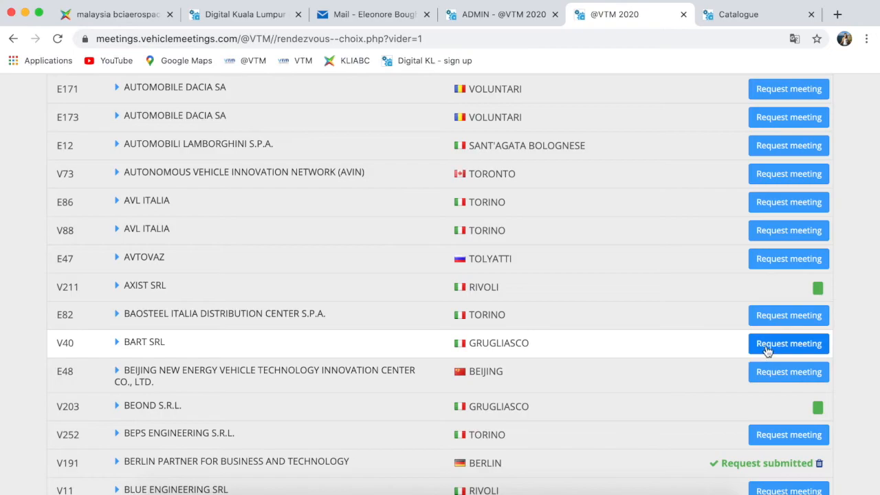
click(767, 347)
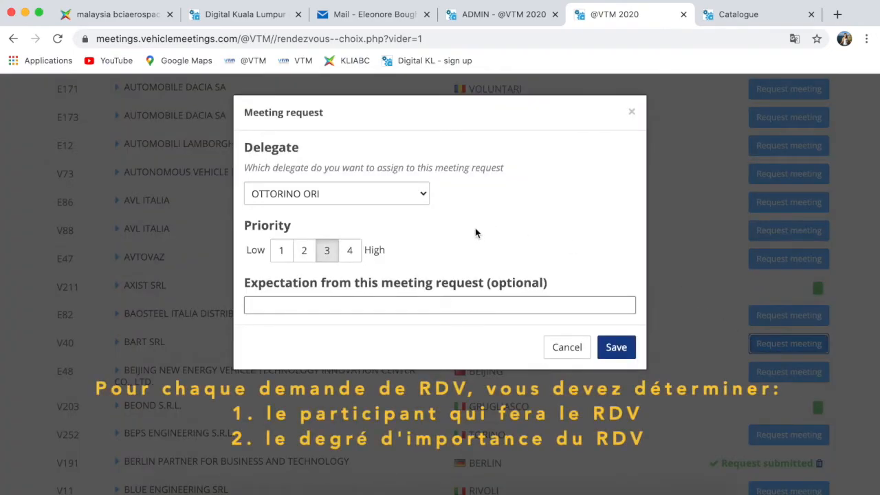
click(422, 195)
click(420, 193)
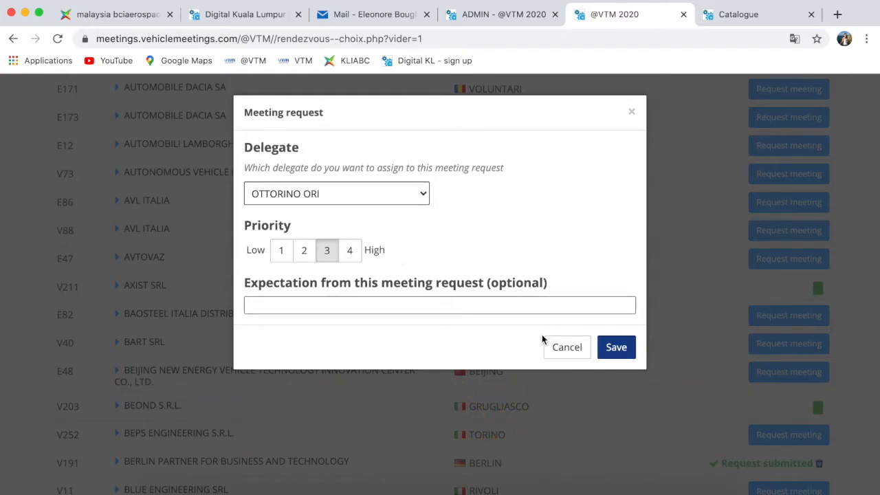
click(631, 112)
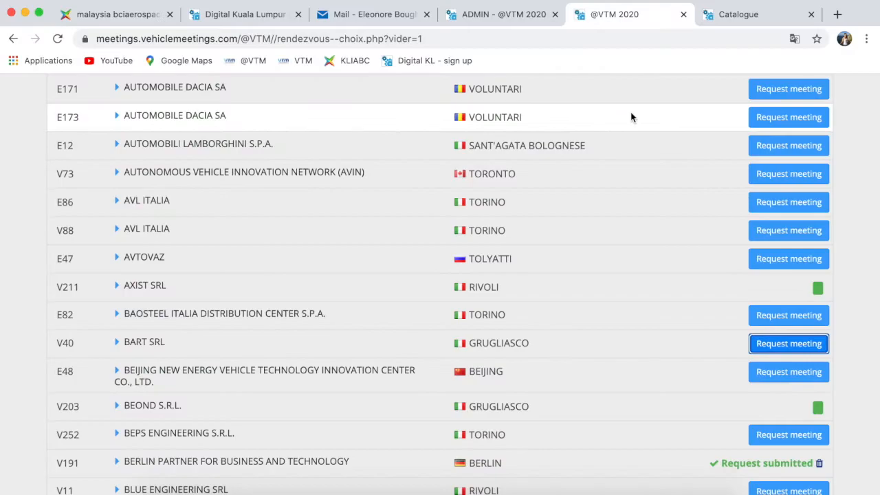
scroll(632, 115, up, 10)
scroll(631, 117, up, 5)
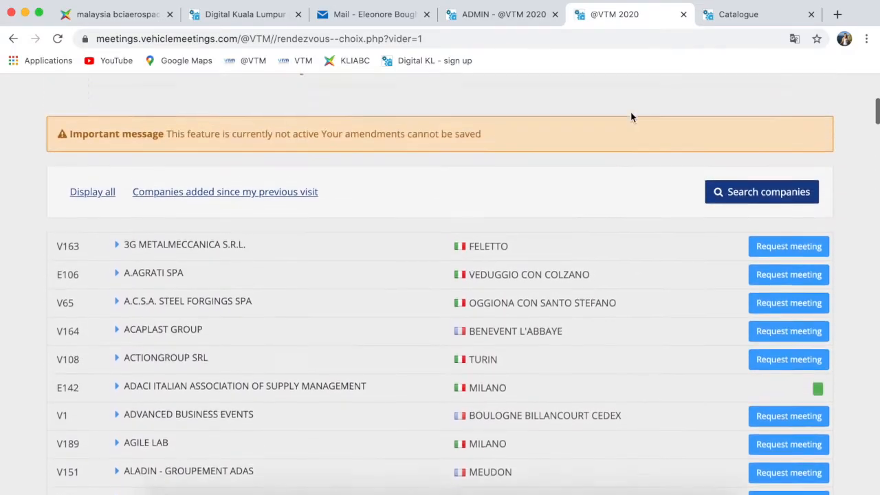
- Review BEOND S.R.L.'s received meeting request, close it unchanged, and return to the company selection list
scroll(461, 402, down, 5)
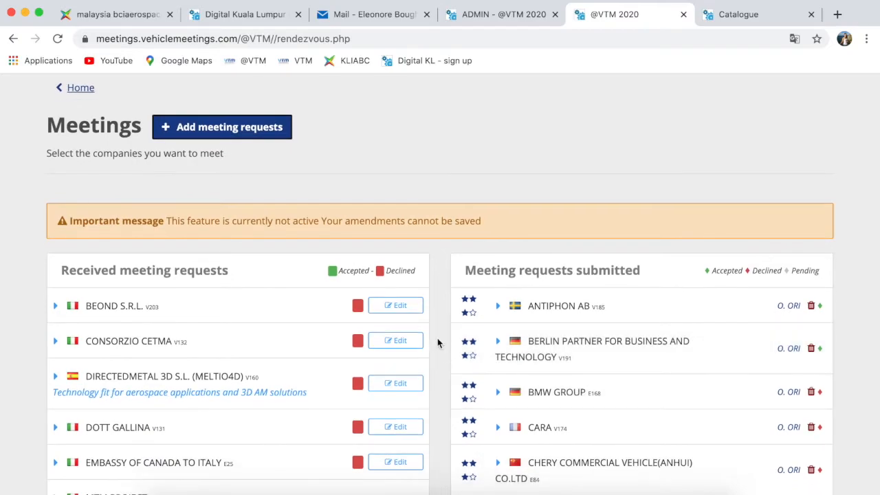
scroll(438, 343, down, 6)
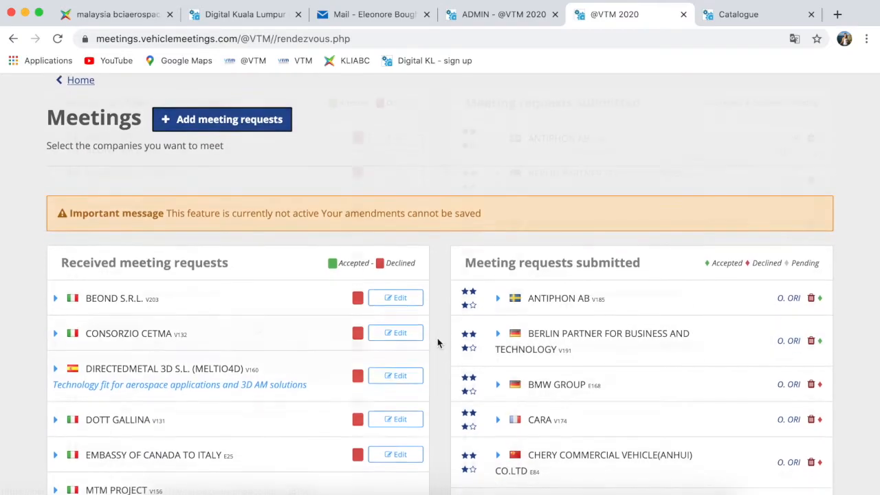
scroll(257, 327, down, 1)
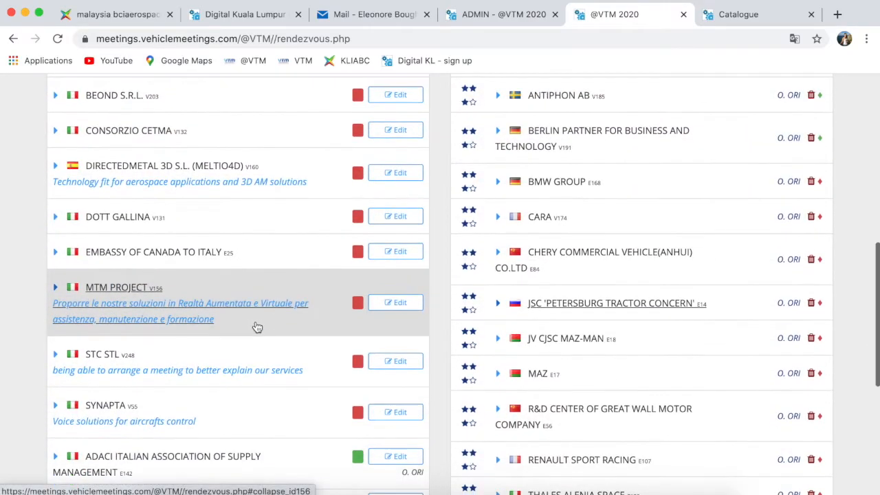
scroll(256, 325, down, 7)
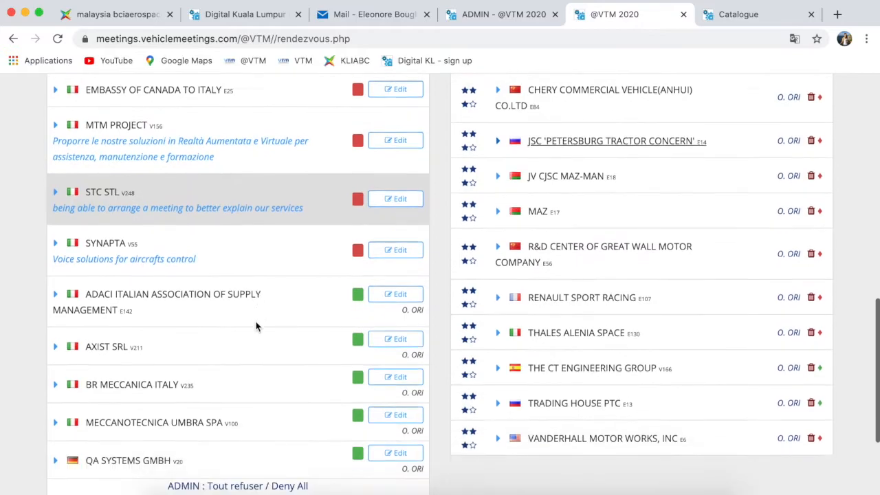
scroll(257, 327, up, 2)
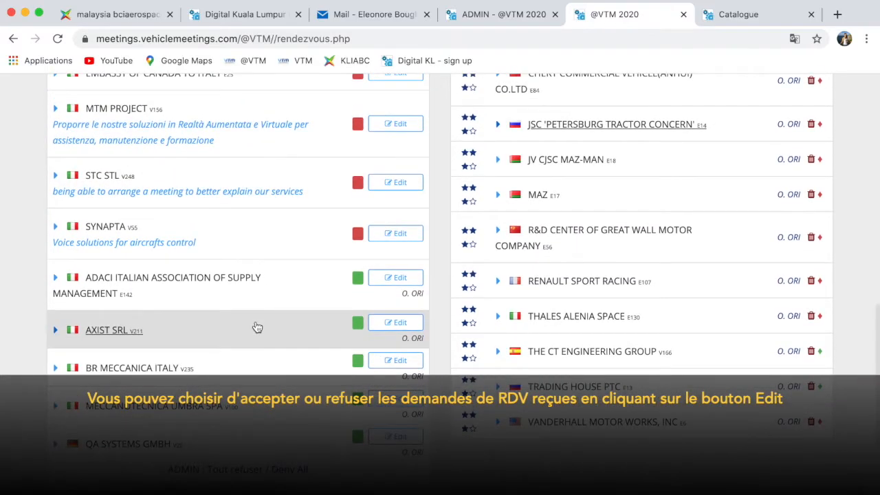
scroll(256, 327, up, 9)
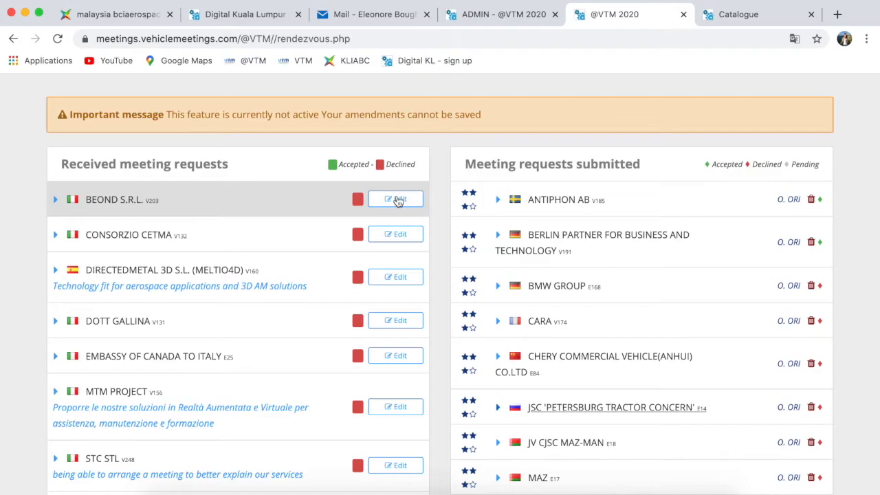
click(397, 199)
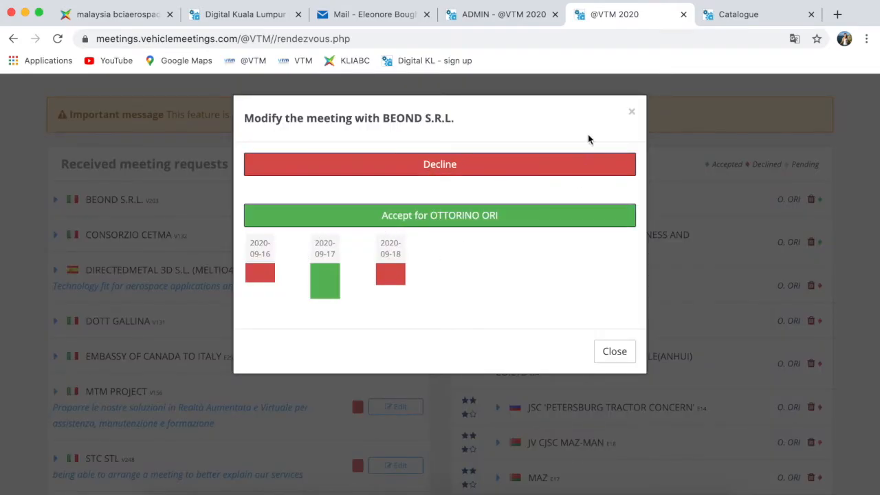
click(632, 113)
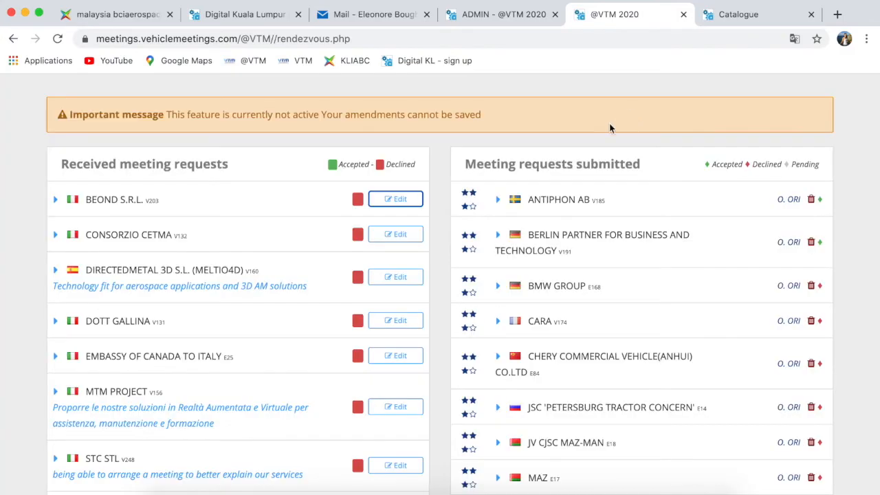
scroll(437, 253, down, 5)
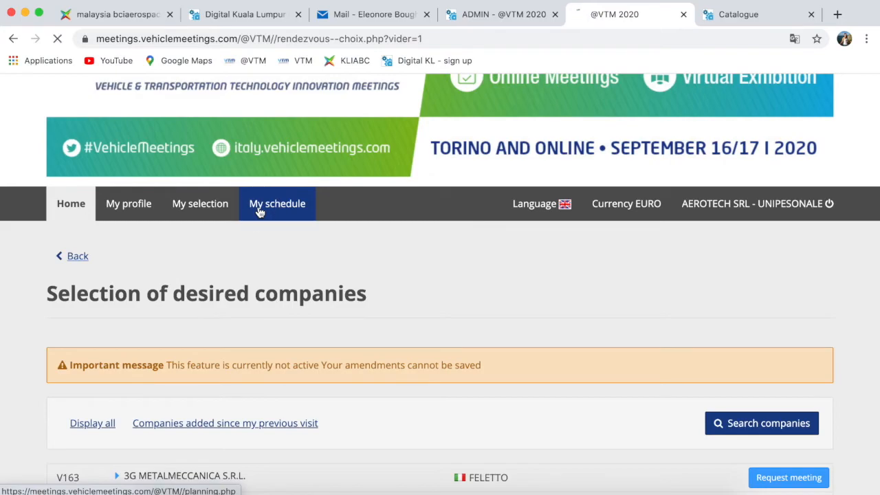
- Scroll through the Thu. 17 Sep. 2020 meetings schedule to review each meeting's Webex link
scroll(388, 372, down, 5)
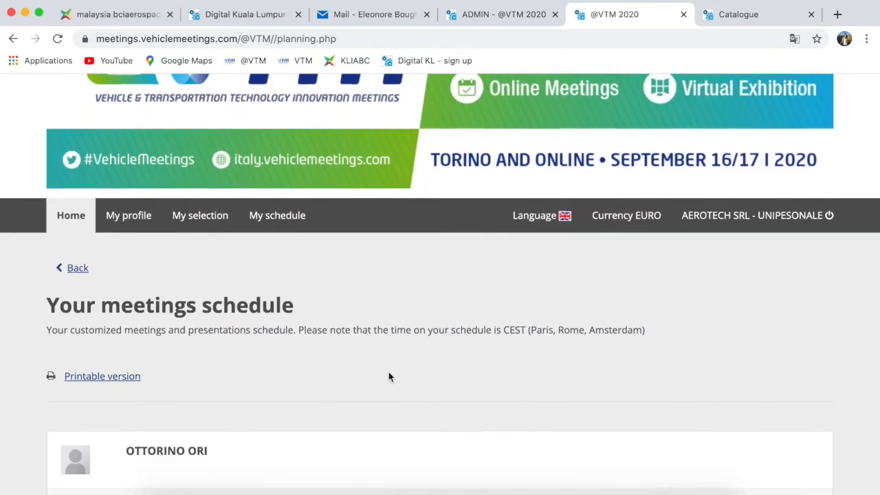
scroll(388, 377, down, 2)
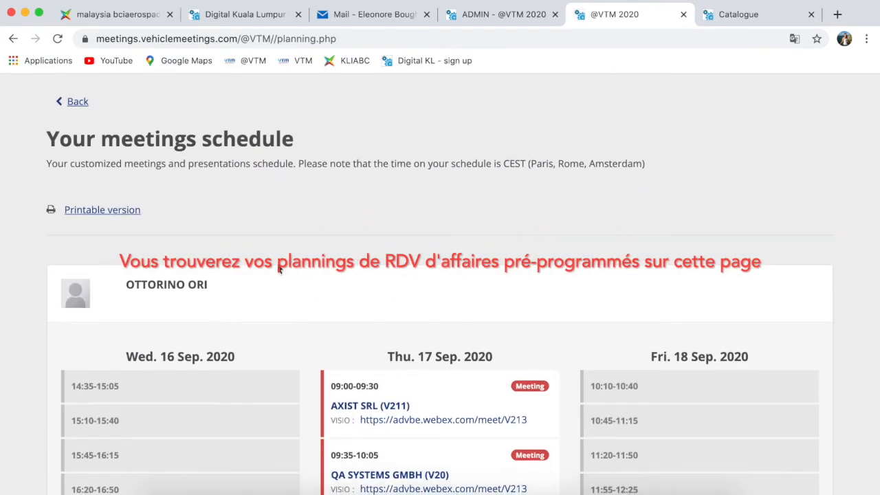
scroll(270, 309, down, 5)
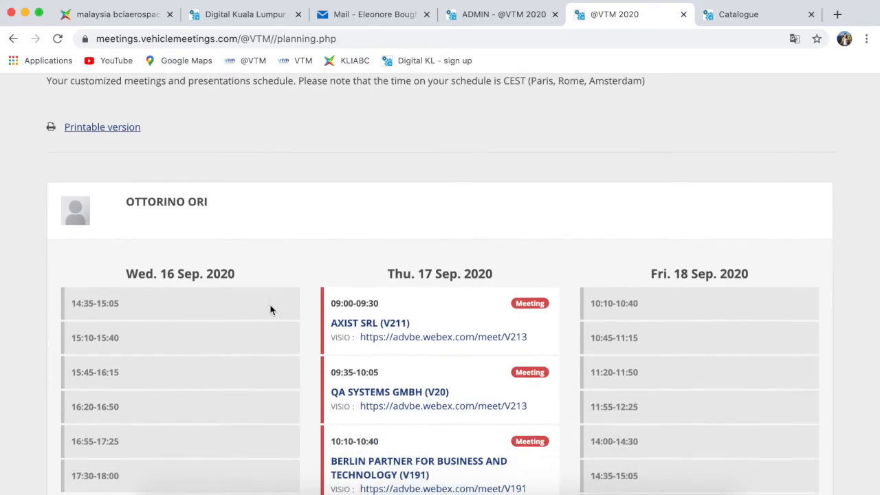
scroll(270, 310, down, 2)
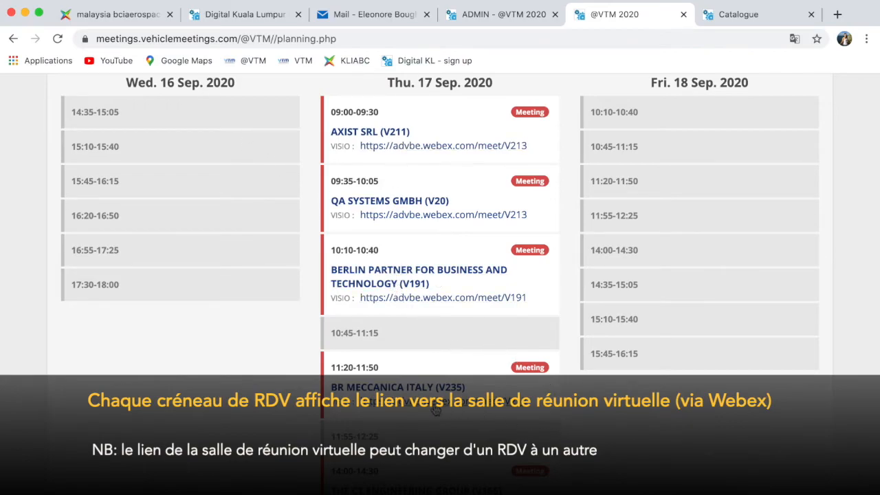
scroll(296, 416, down, 5)
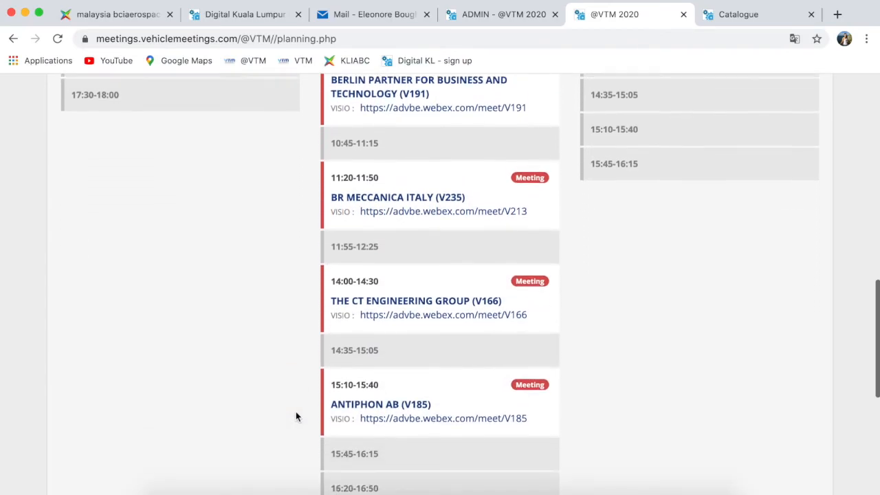
scroll(296, 415, down, 6)
scroll(296, 415, up, 4)
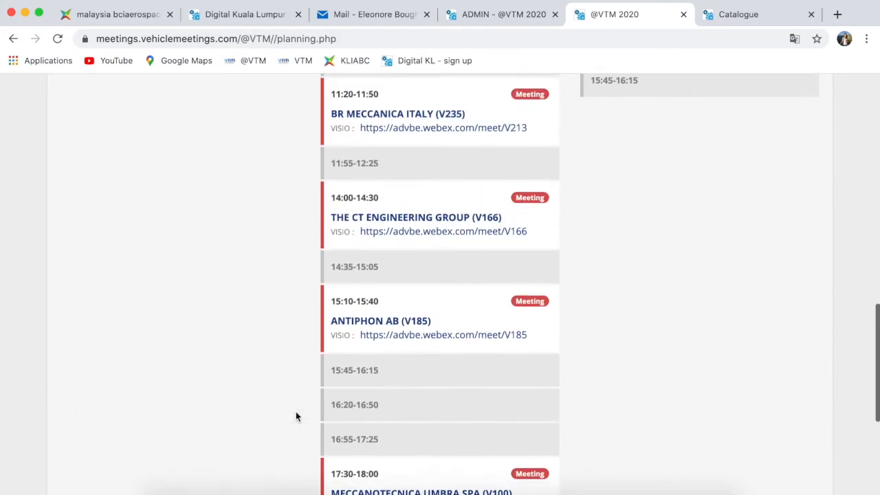
scroll(296, 415, up, 7)
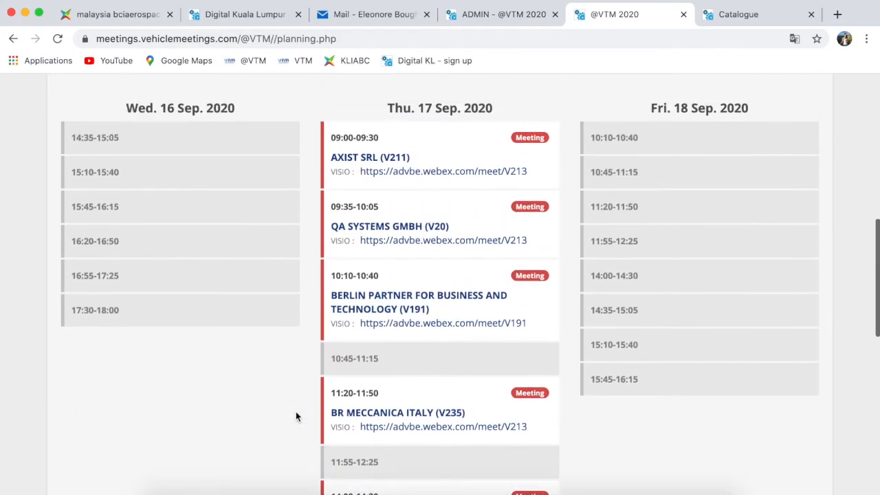
scroll(297, 416, up, 1)
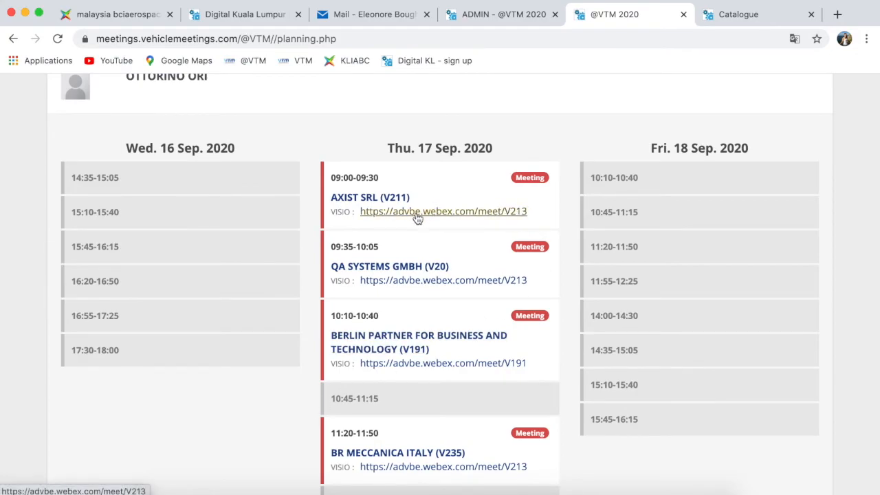
scroll(415, 220, down, 4)
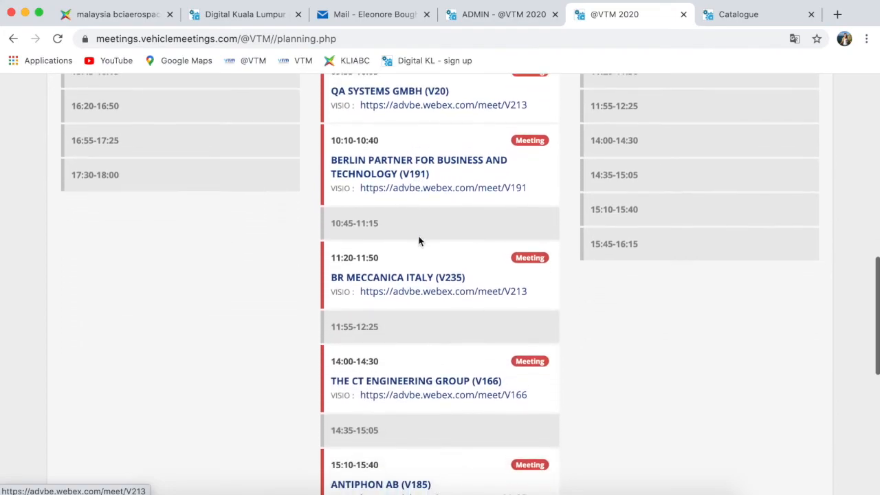
scroll(414, 373, down, 8)
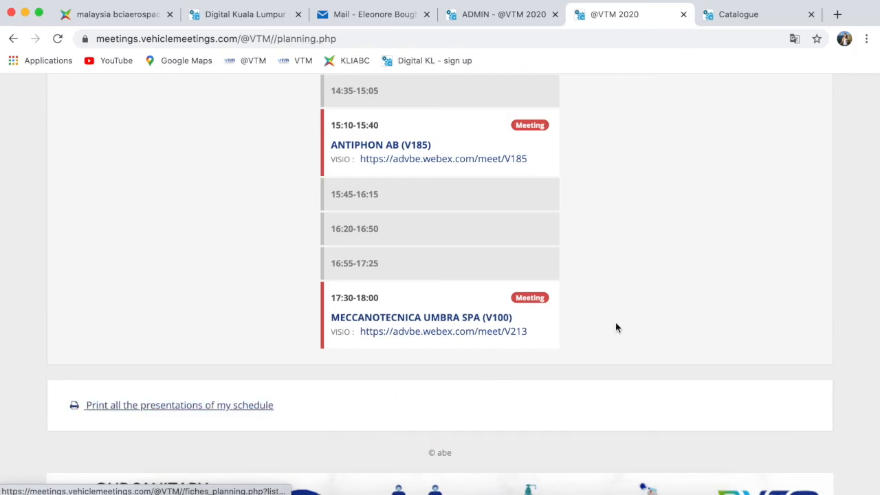
scroll(616, 327, up, 7)
scroll(615, 327, up, 12)
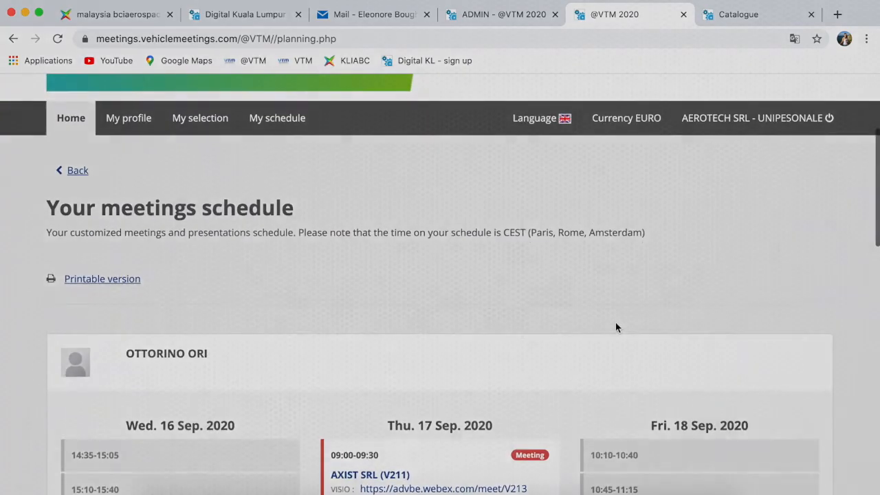